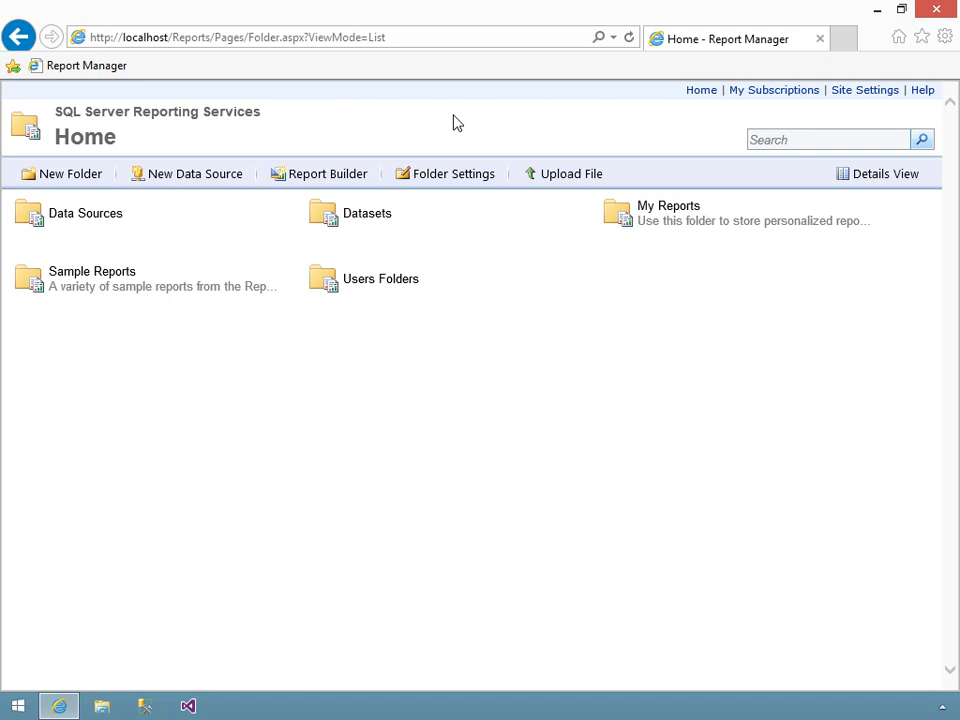
# - Open the ResellerCumulativeSales report in Sample Reports, review its Year and Sales Territory Group options, and return to the folder
pyautogui.click(105, 283)
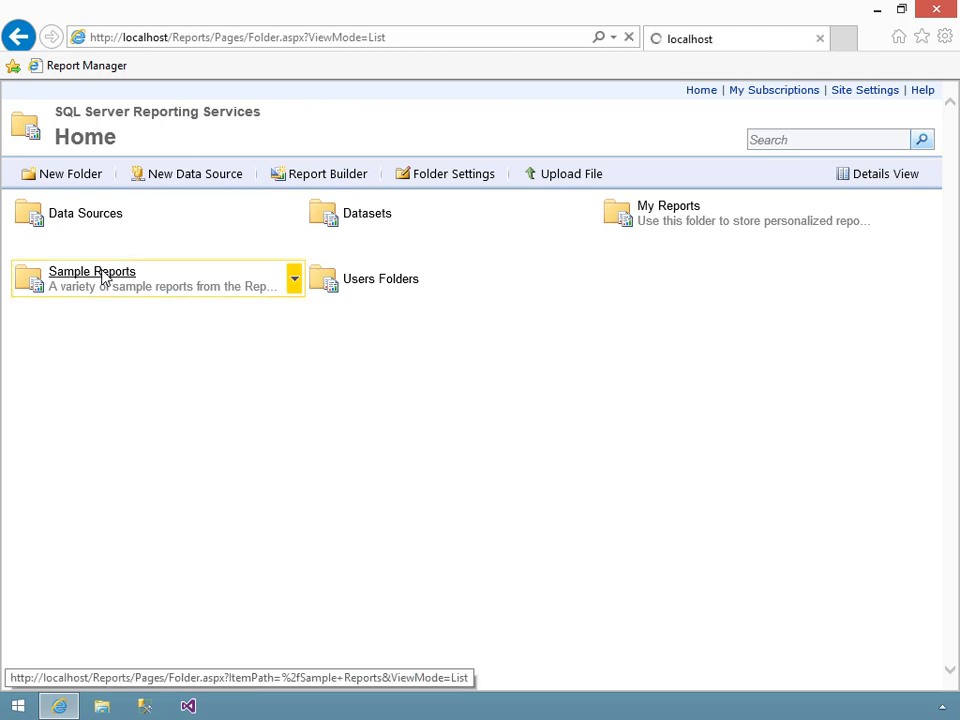
pyautogui.click(130, 617)
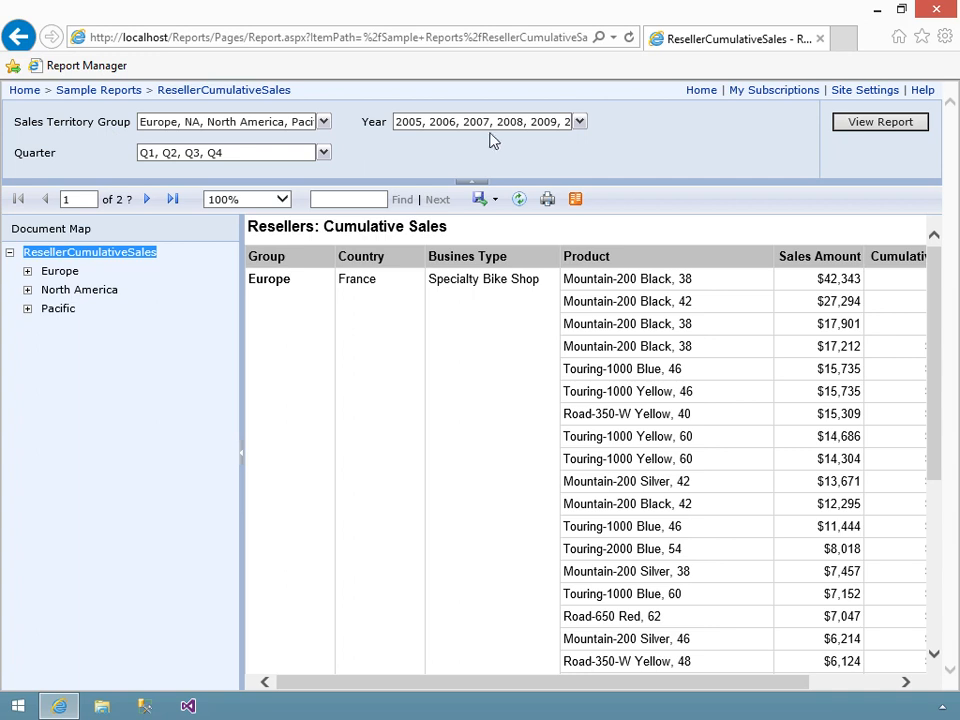
pyautogui.click(578, 122)
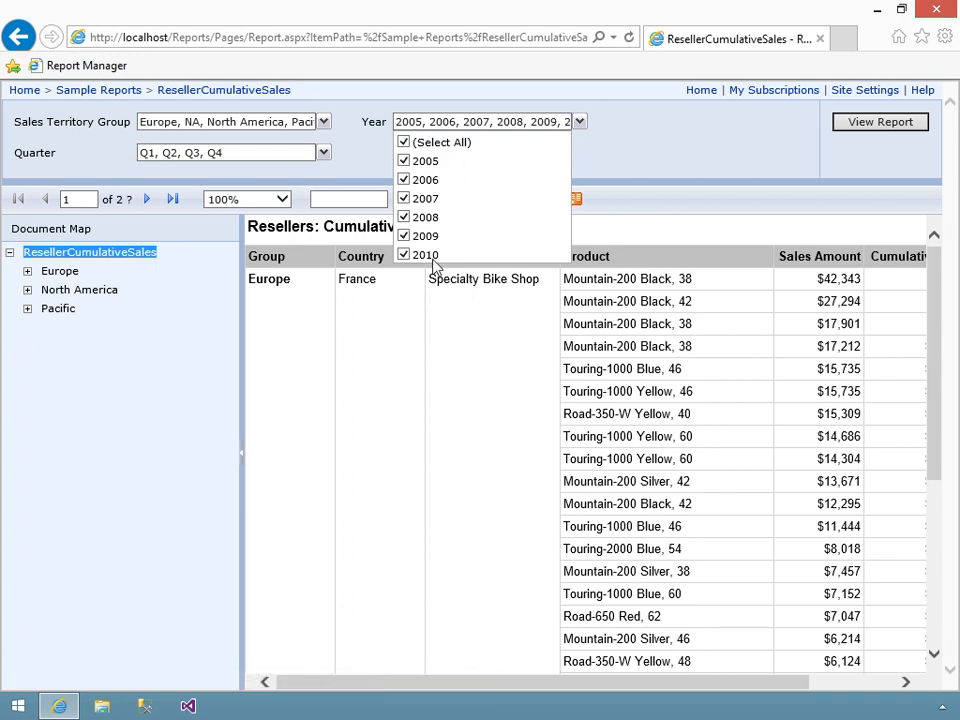
pyautogui.click(356, 150)
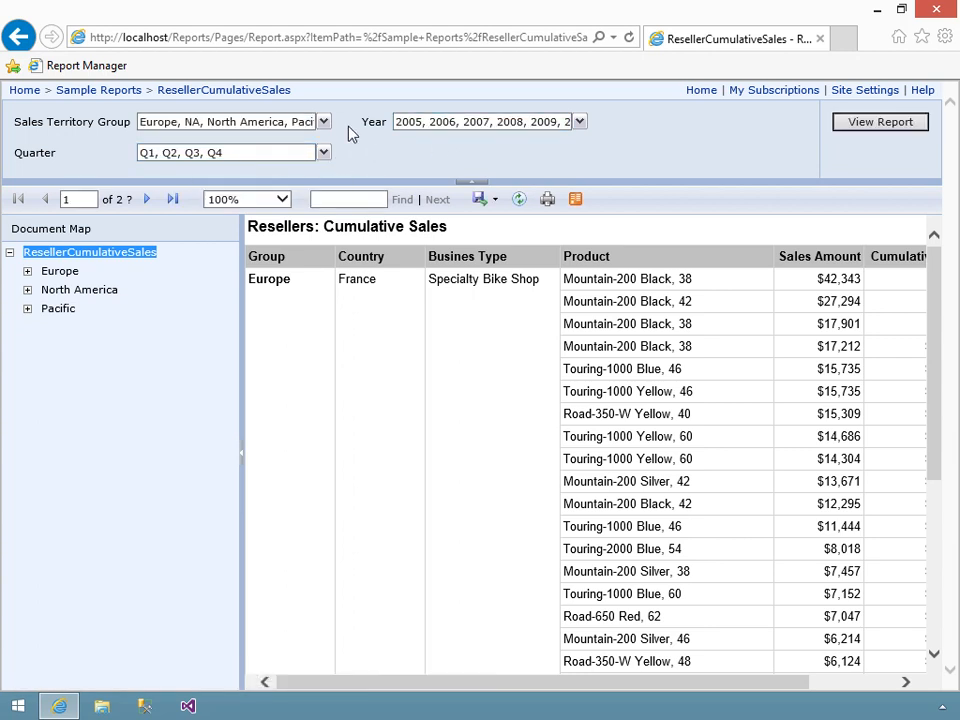
pyautogui.click(325, 128)
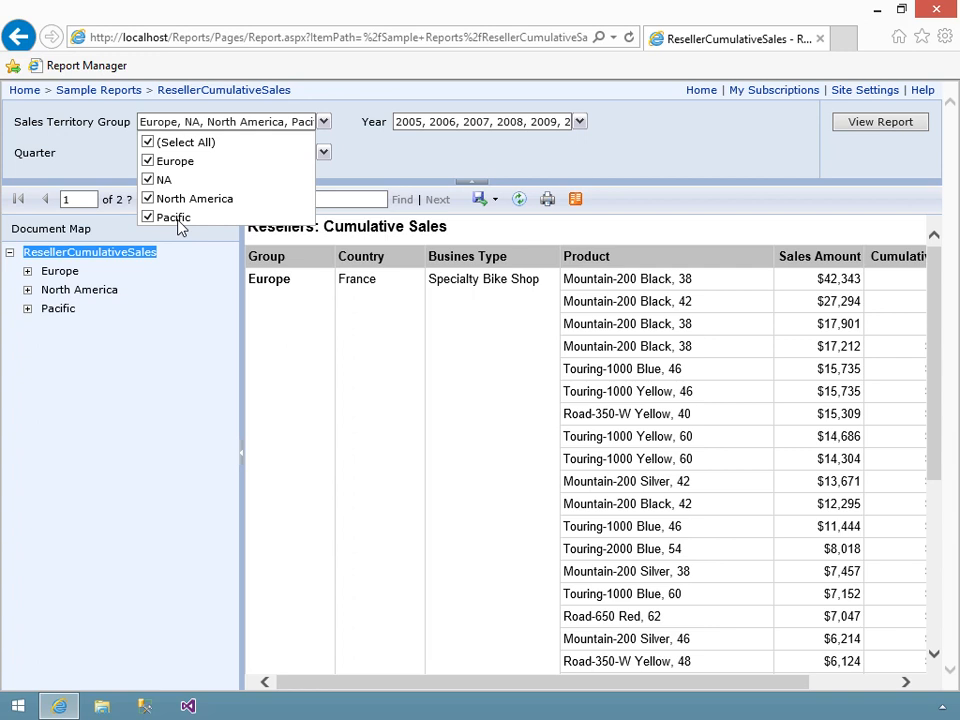
pyautogui.click(114, 93)
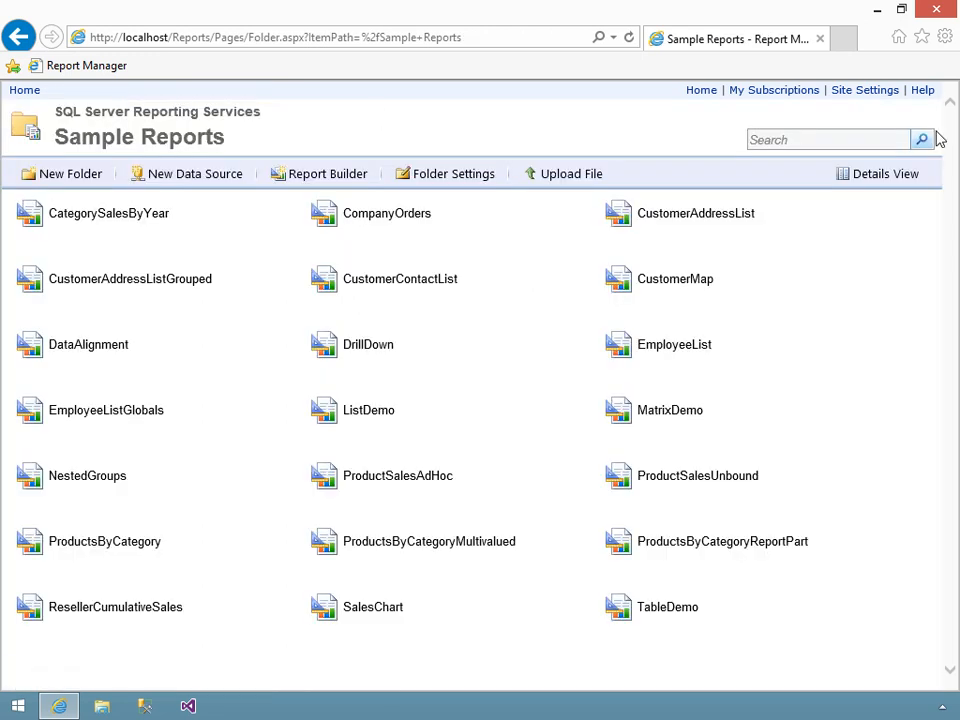
# - Show the Sample Reports folder in details view and create a new folder named Europe in it
pyautogui.click(880, 180)
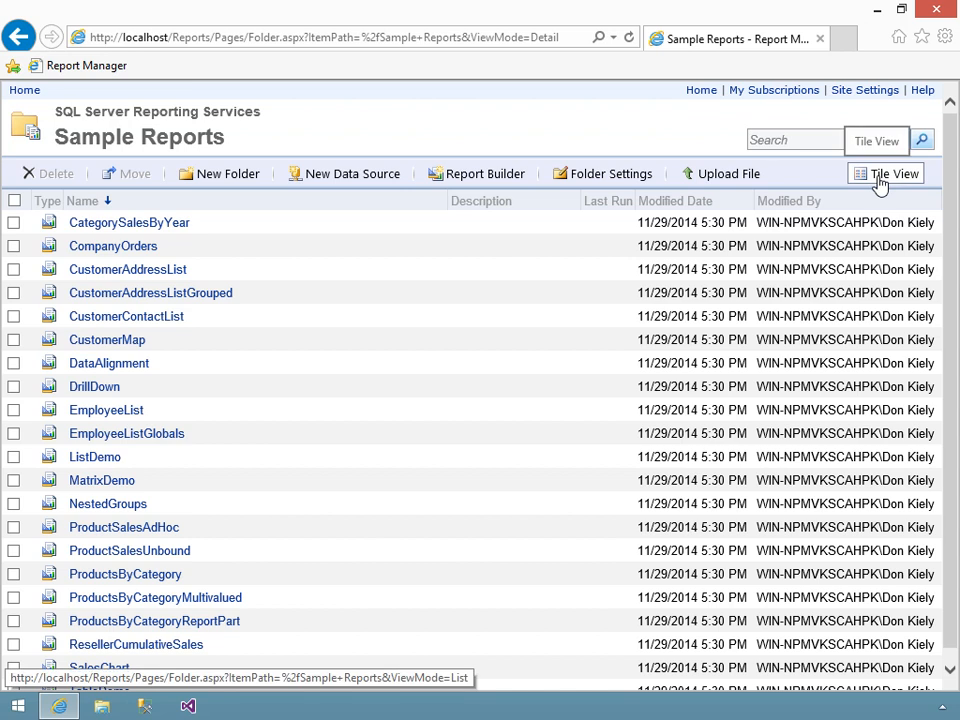
pyautogui.click(225, 176)
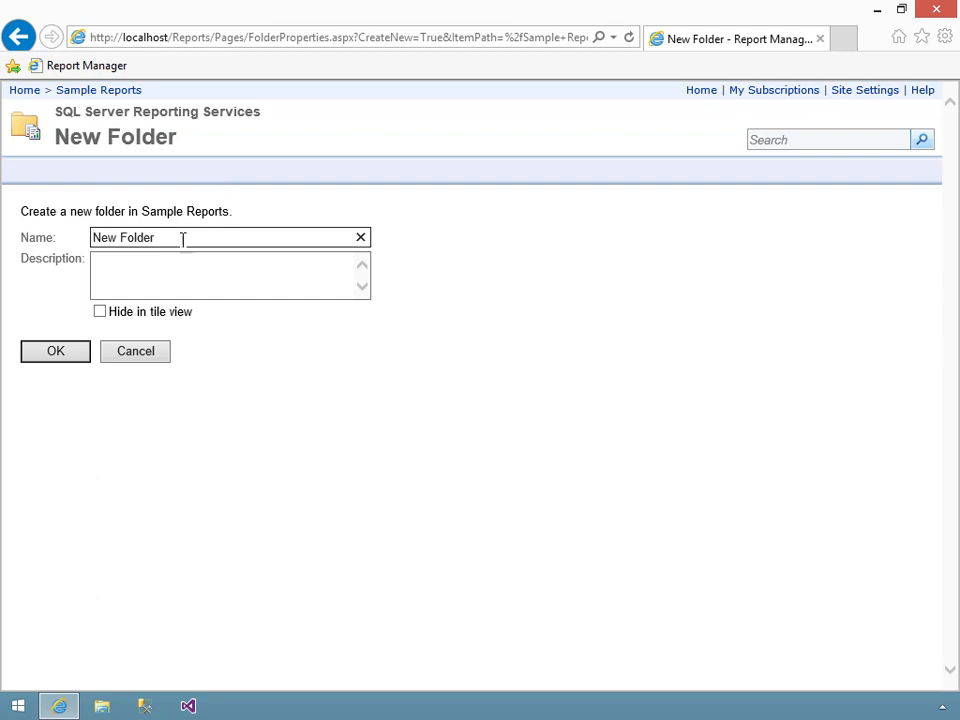
pyautogui.moveTo(182, 238); pyautogui.dragTo(67, 242)
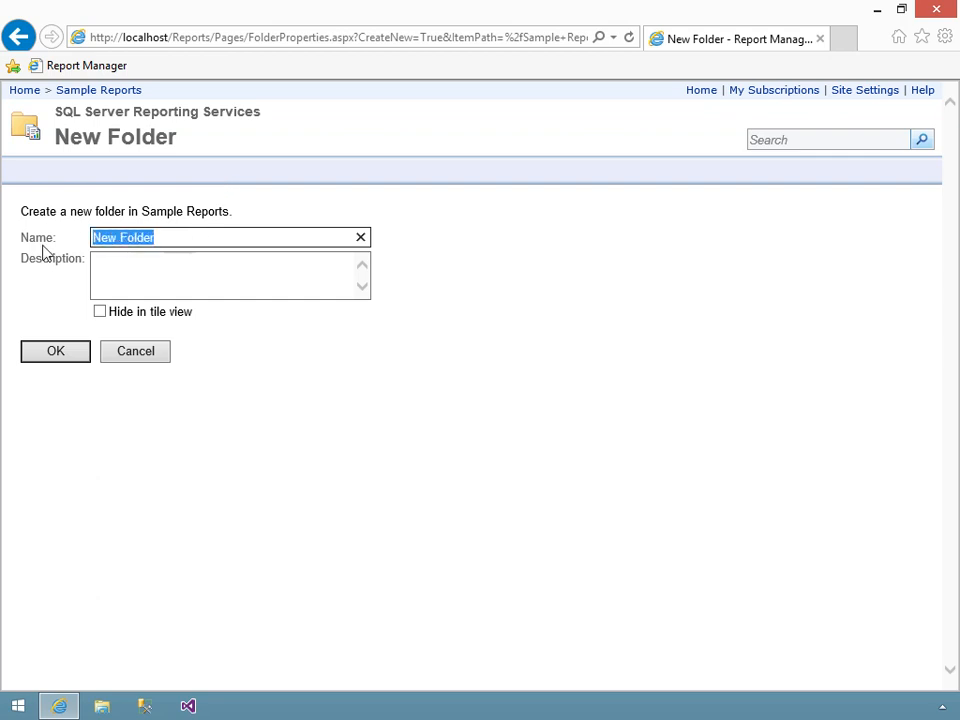
pyautogui.write('Europe')
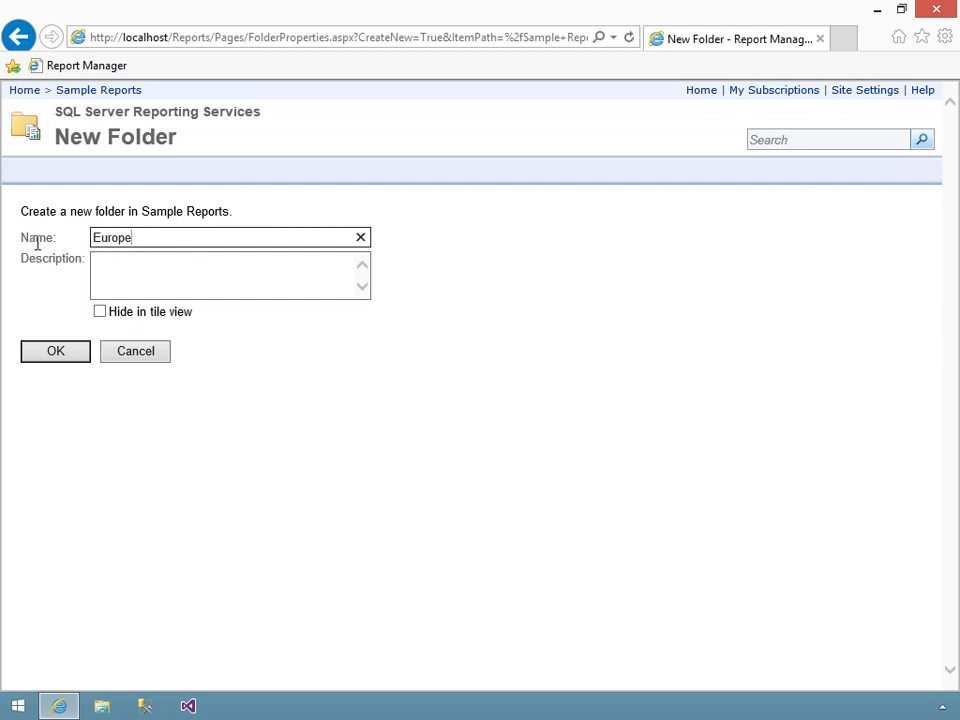
pyautogui.press('Tab')
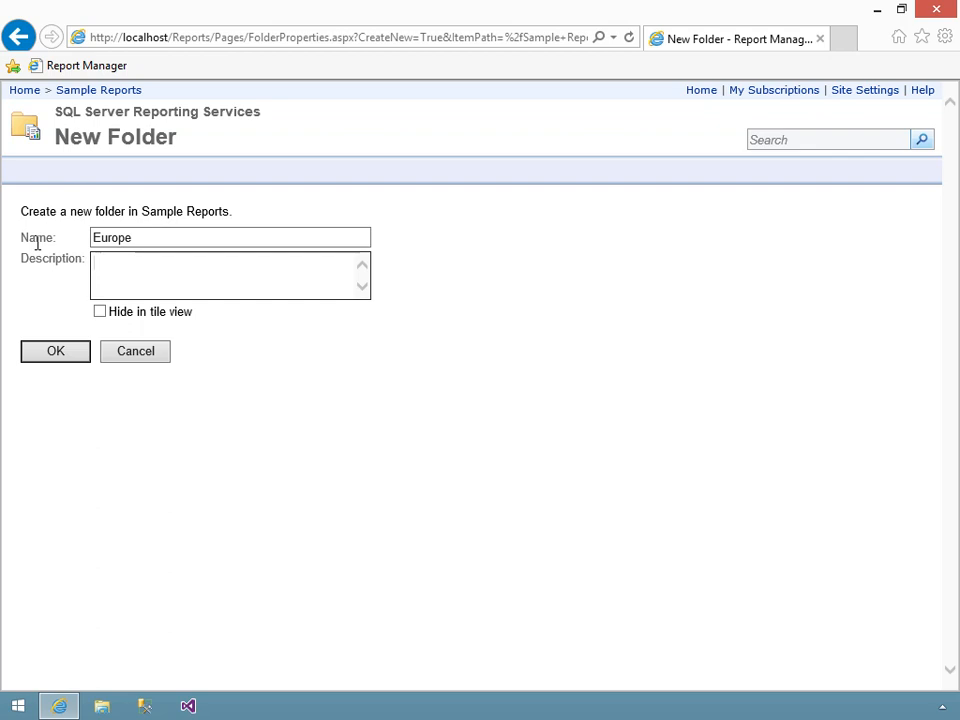
pyautogui.click(54, 356)
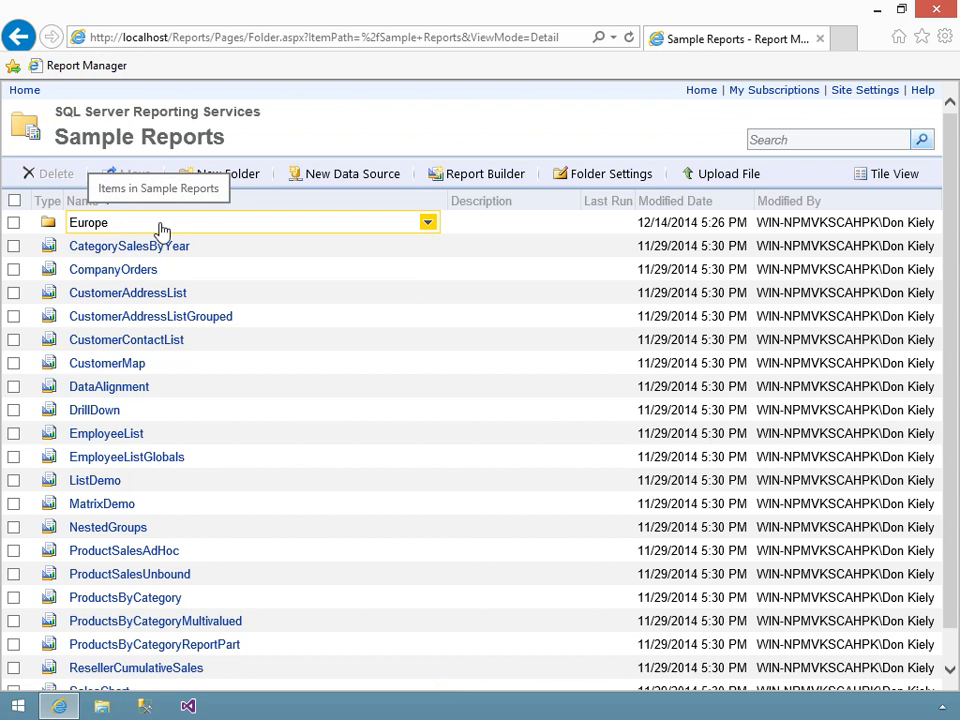
# - Create a new folder named North America in Sample Reports
pyautogui.click(231, 179)
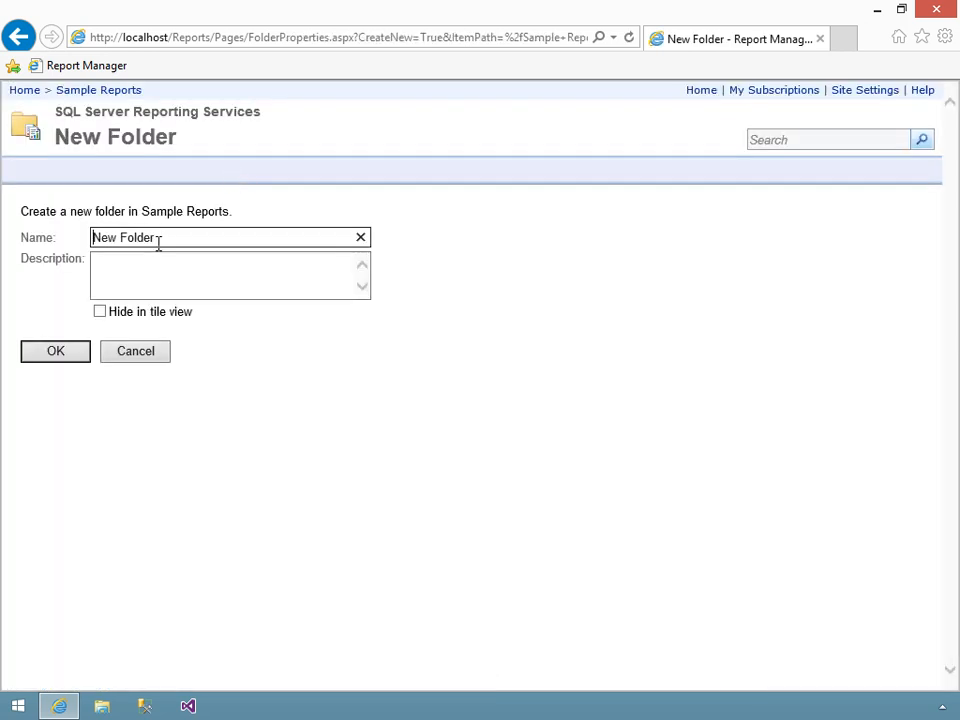
pyautogui.moveTo(156, 242); pyautogui.dragTo(17, 240)
pyautogui.write('North America')
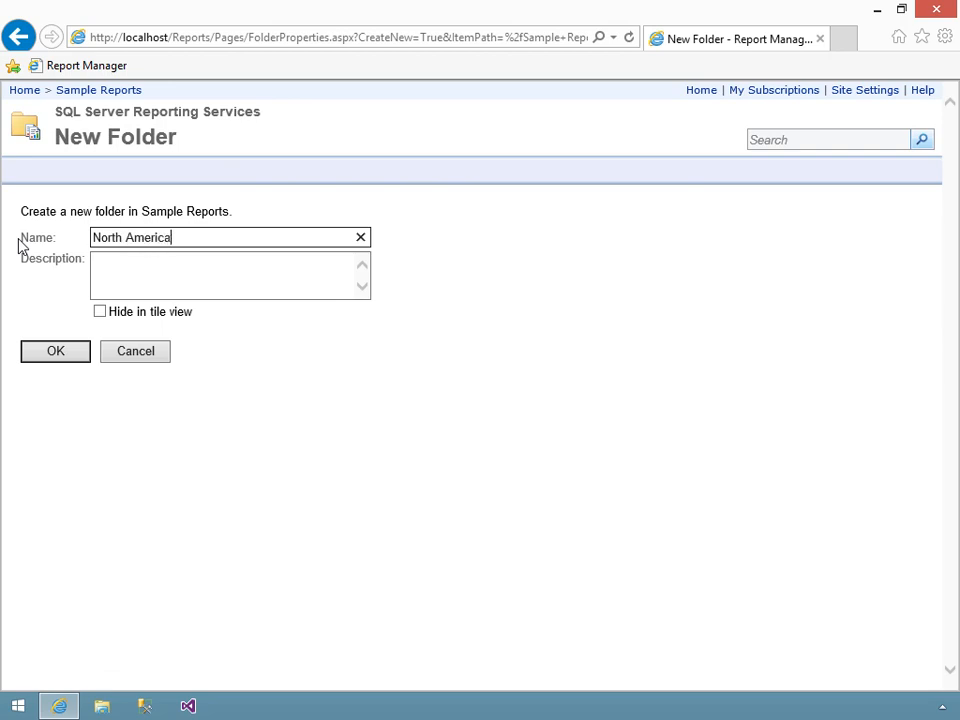
pyautogui.click(64, 357)
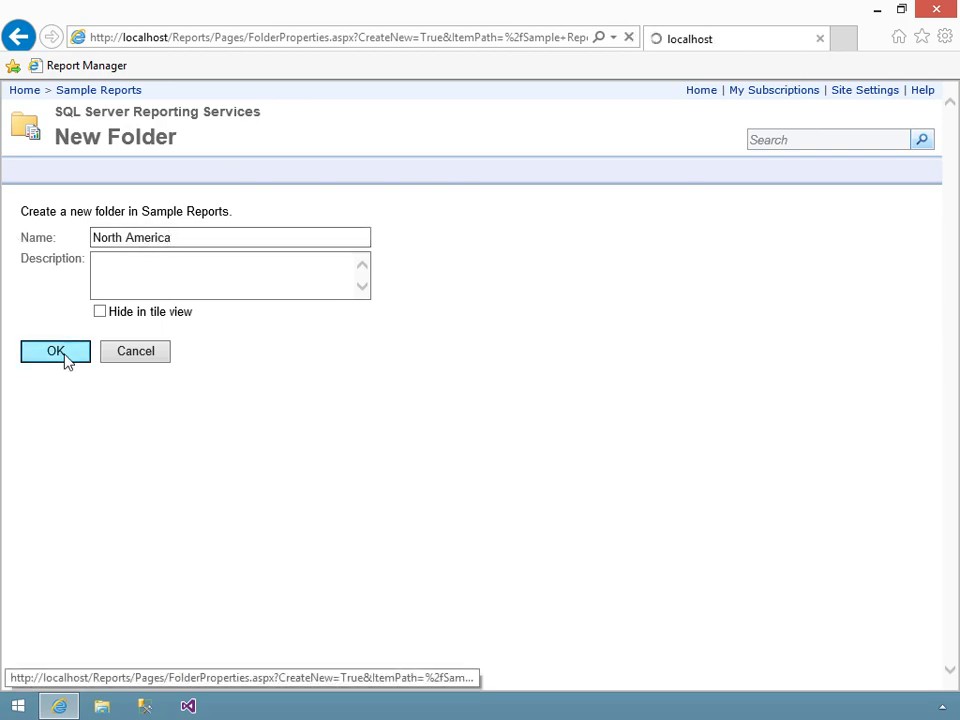
# - Create a new folder named Pacific in Sample Reports, and check the contents of the Europe folder
pyautogui.click(222, 179)
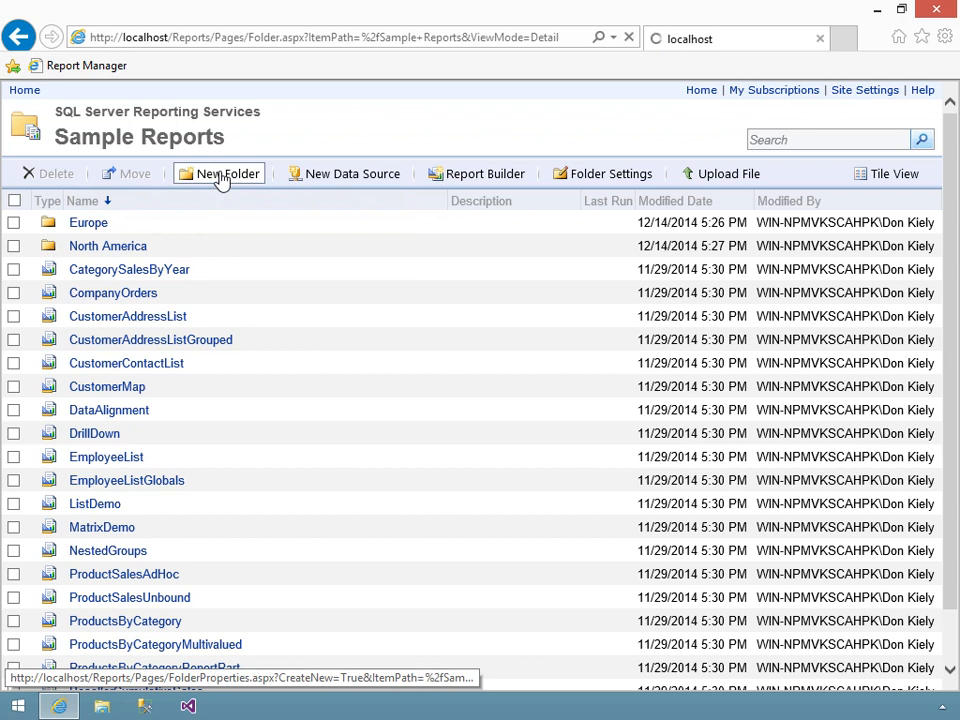
pyautogui.moveTo(197, 236); pyautogui.dragTo(2, 251)
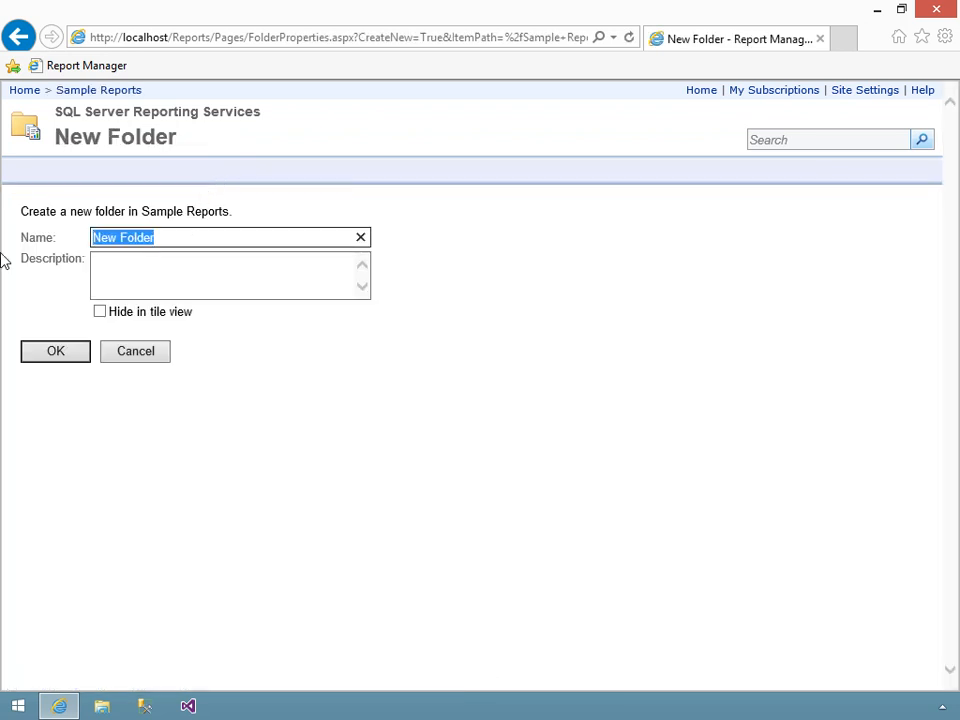
pyautogui.write('Pacific')
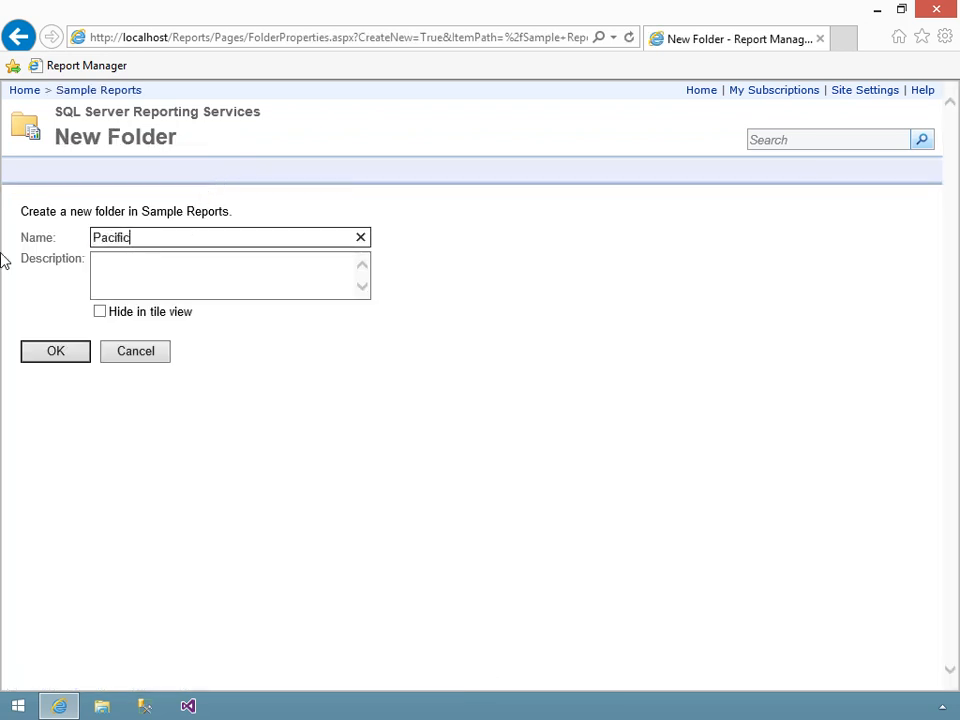
pyautogui.click(40, 353)
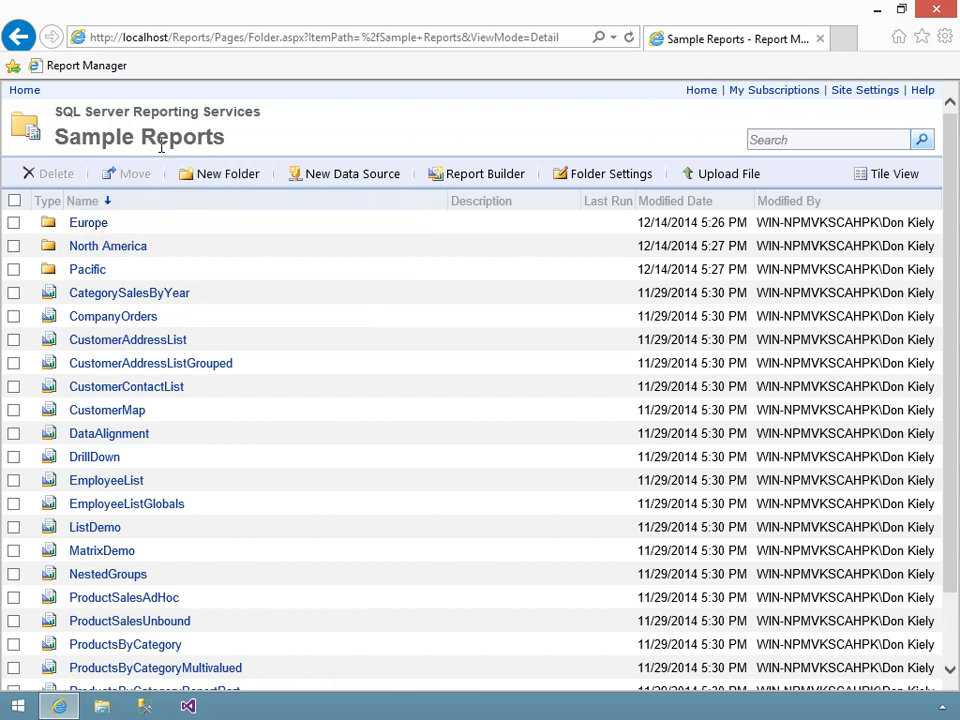
pyautogui.click(84, 223)
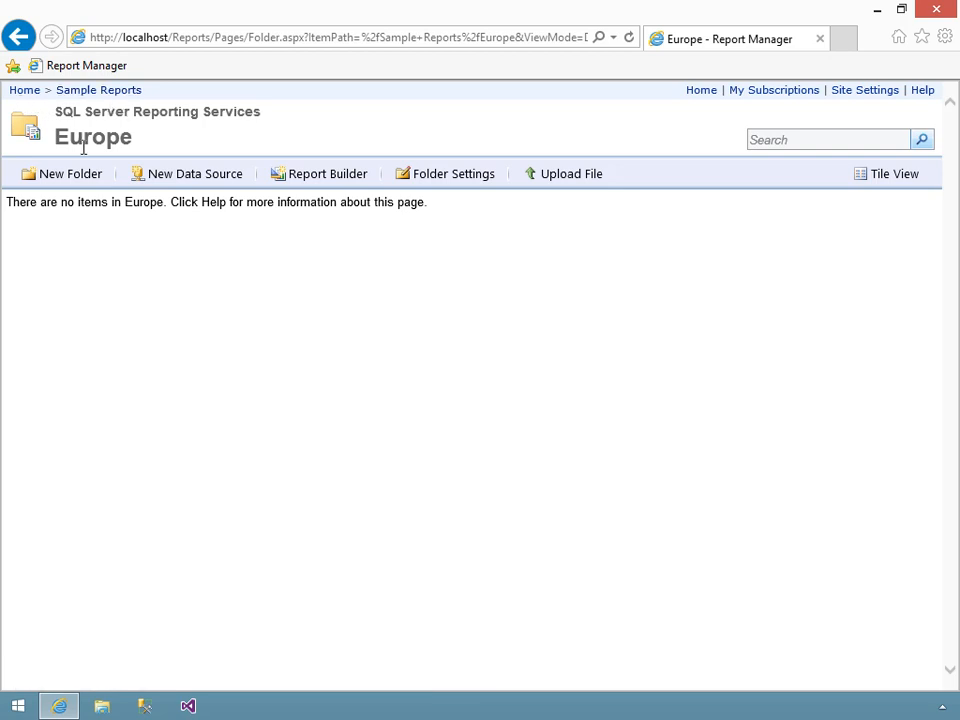
pyautogui.click(100, 96)
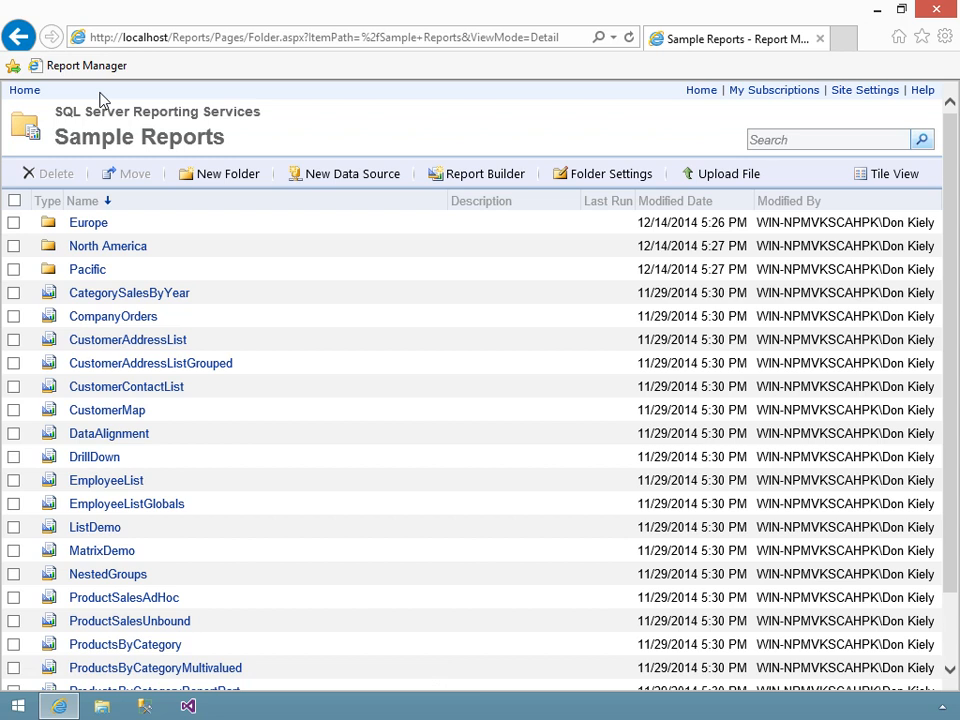
# - Start a linked report based on ResellerCumulativeSales and name it ResellerSalesEurope
pyautogui.scroll(-2, 381, 396)
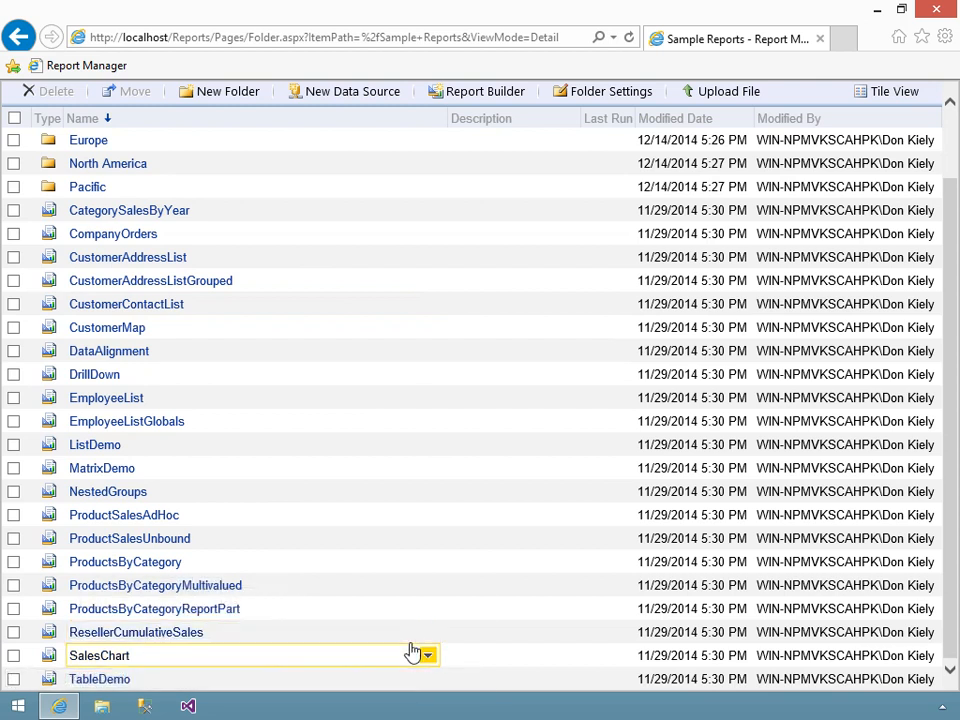
pyautogui.click(428, 634)
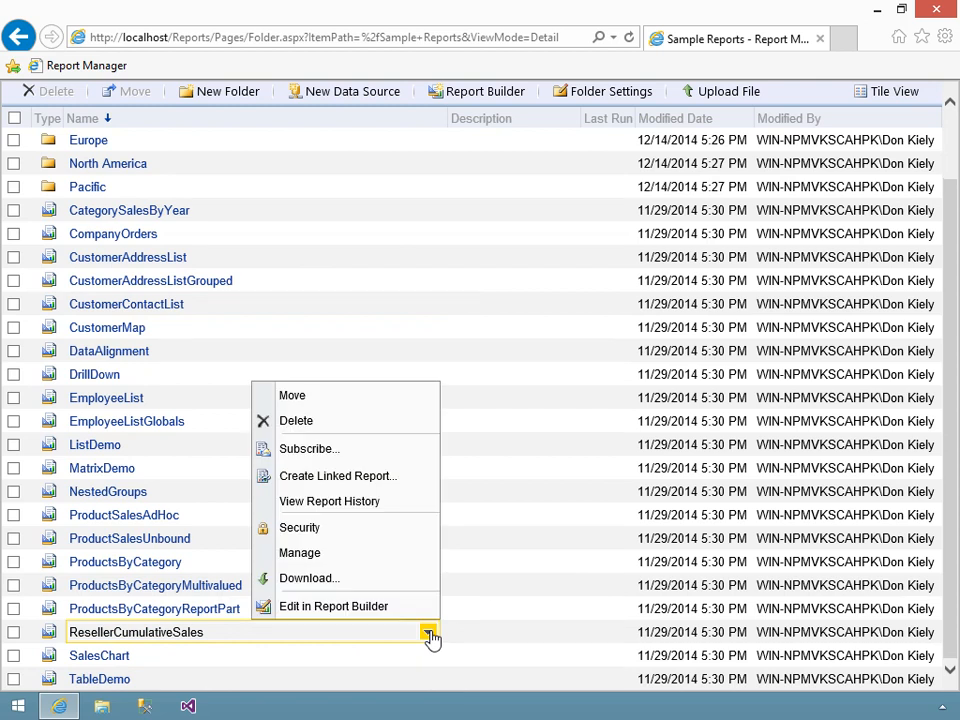
pyautogui.click(323, 478)
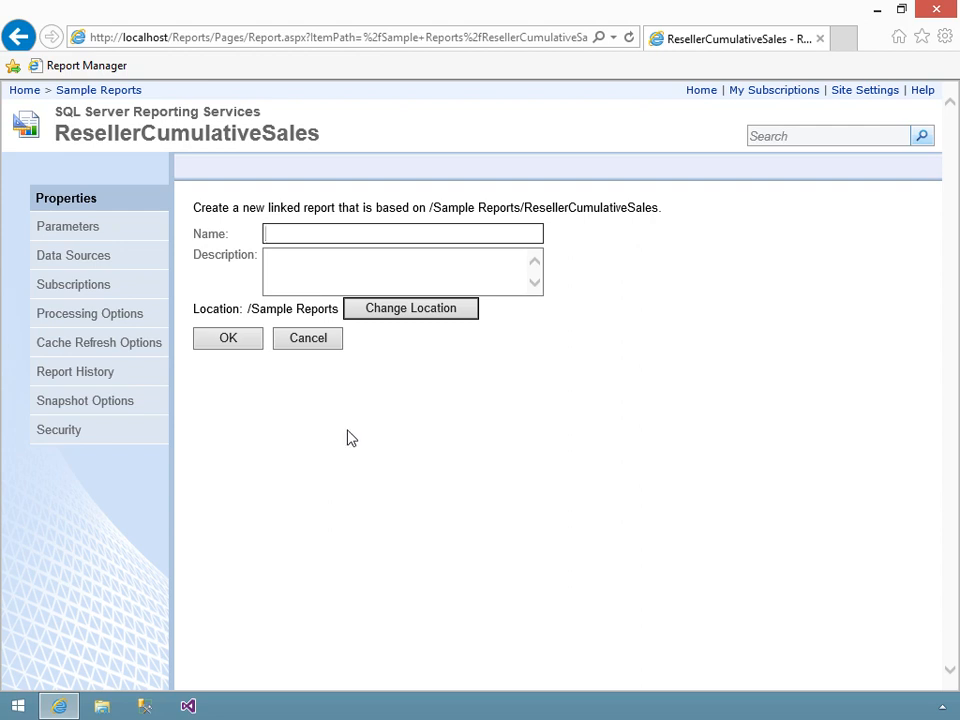
pyautogui.write('ResellerSales')
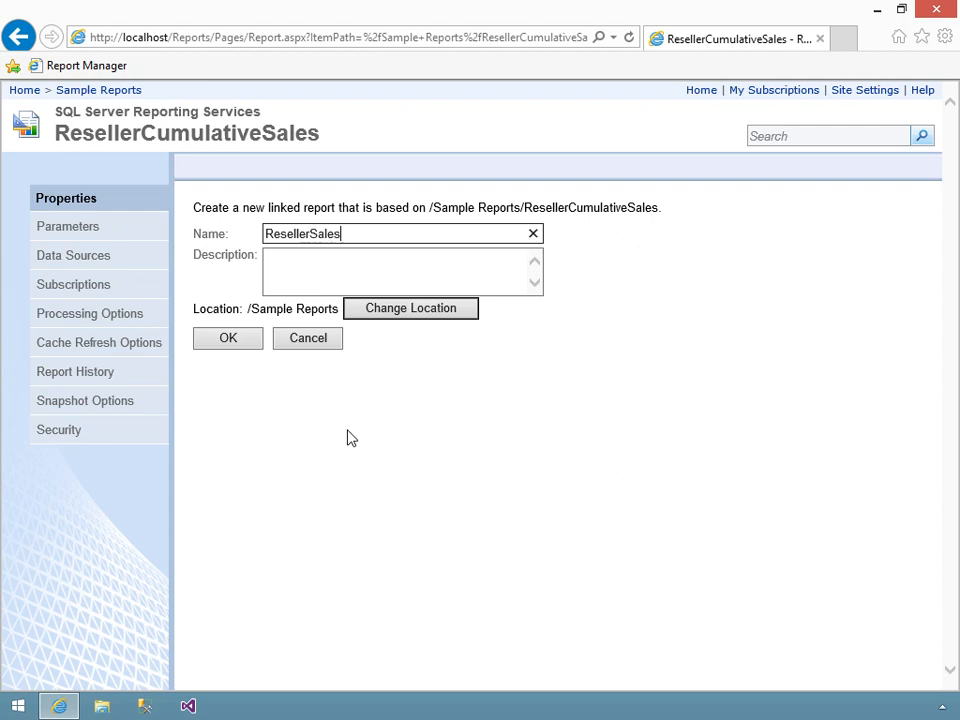
pyautogui.write('Europe')
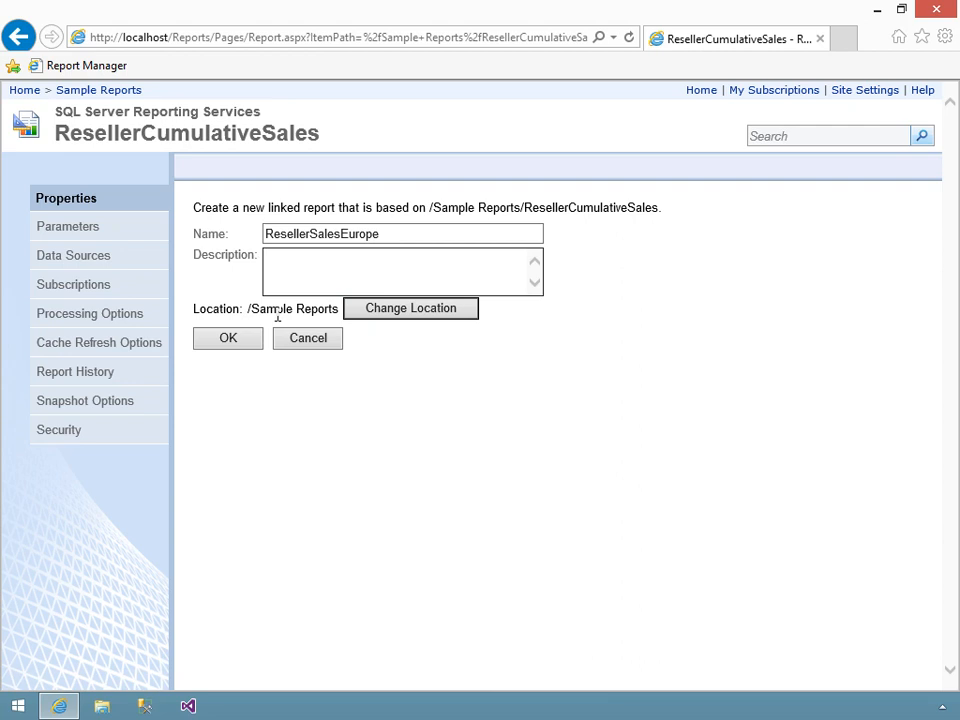
# - Set the linked report's location to /Sample Reports/Europe and create the report
pyautogui.click(377, 313)
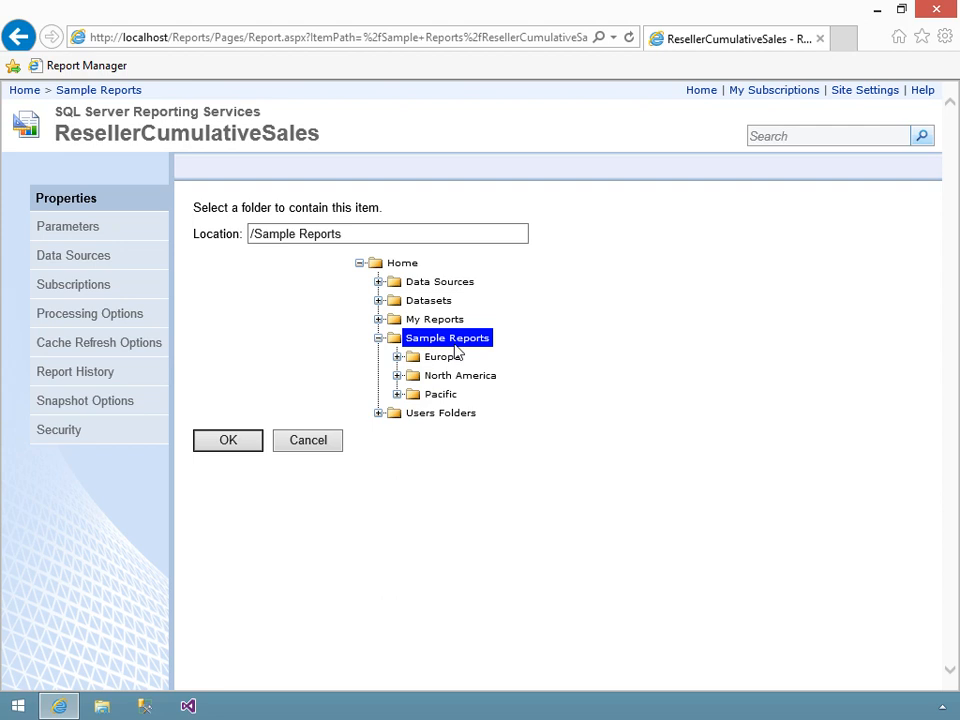
pyautogui.click(452, 361)
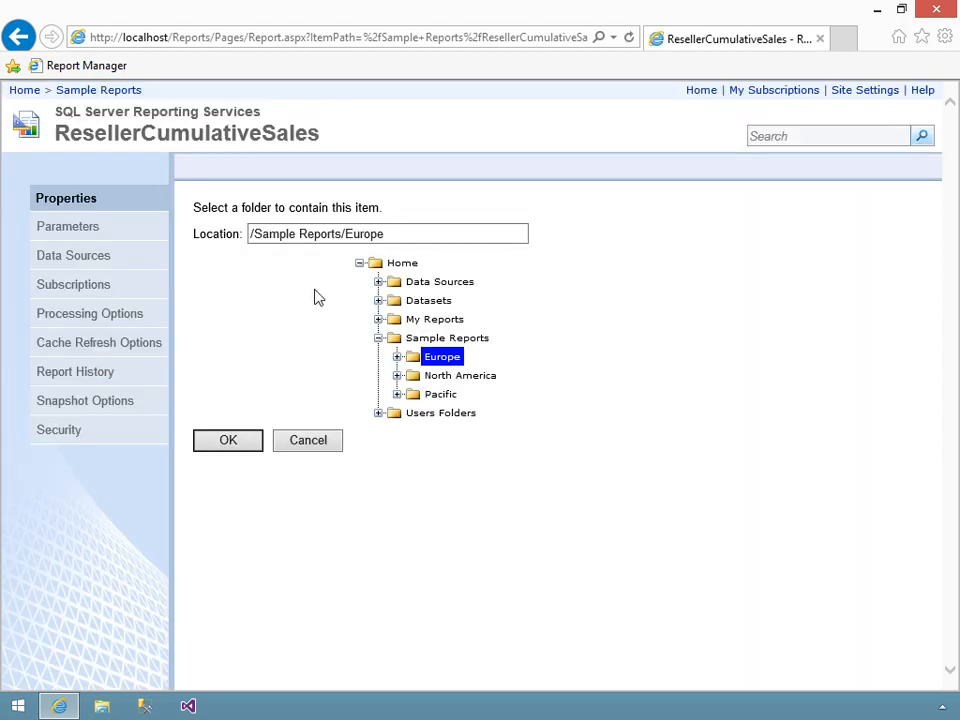
pyautogui.click(389, 236)
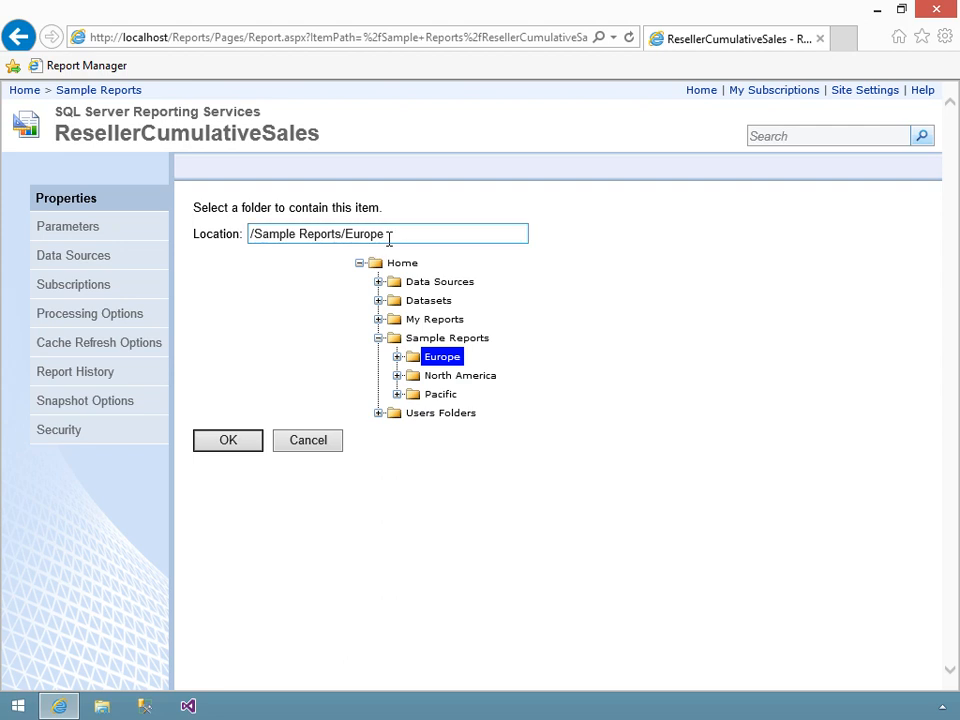
pyautogui.click(228, 440)
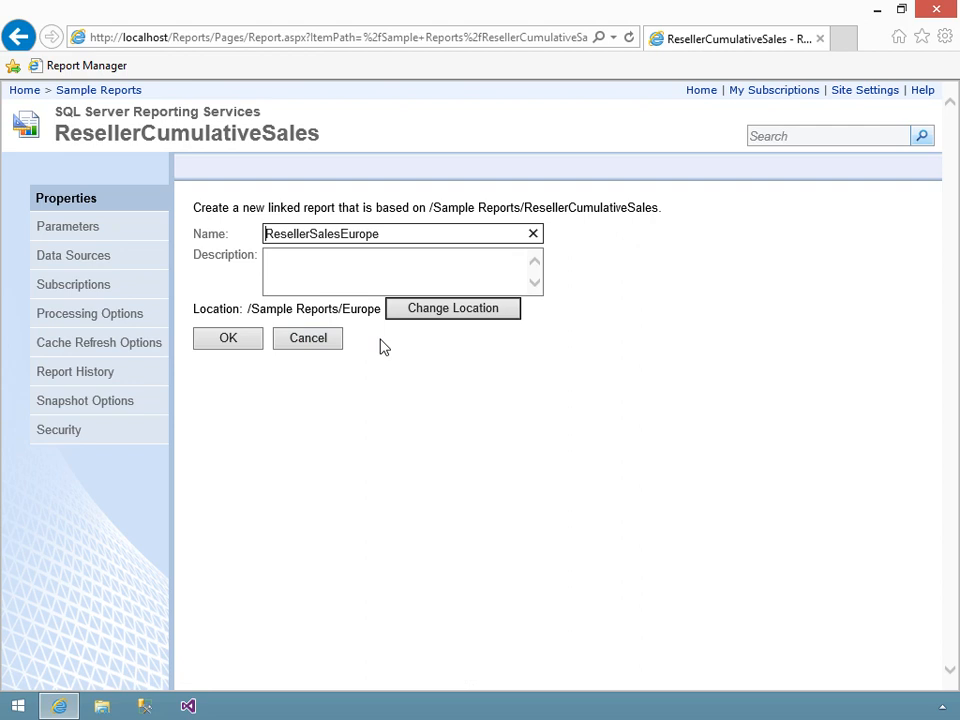
pyautogui.click(224, 341)
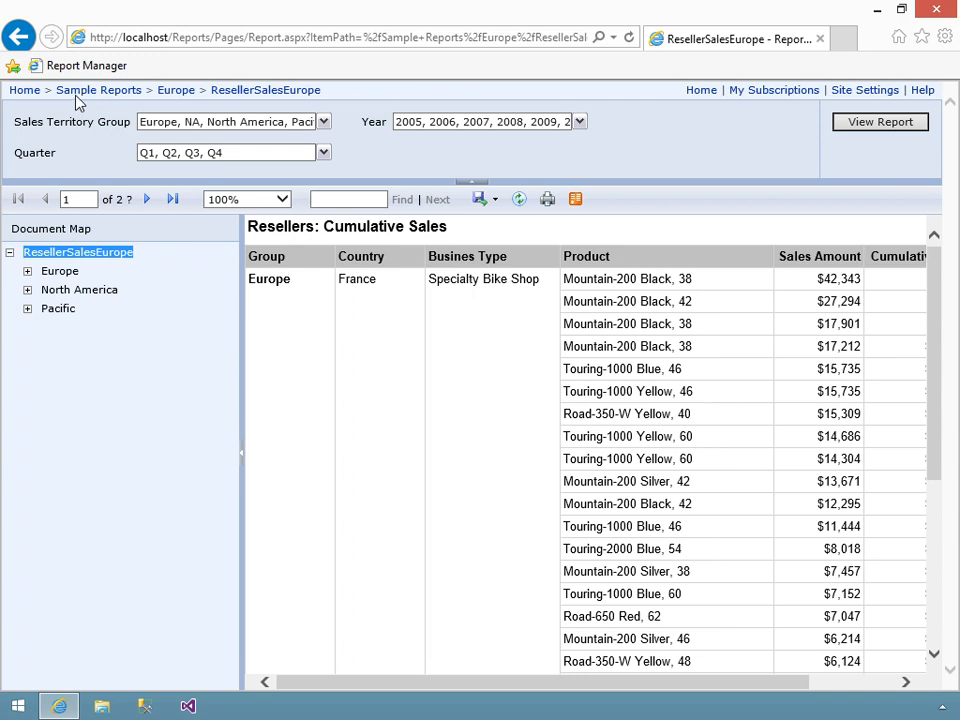
# - Go to the Europe folder and open the management properties of the ResellerSalesEurope linked report
pyautogui.click(178, 93)
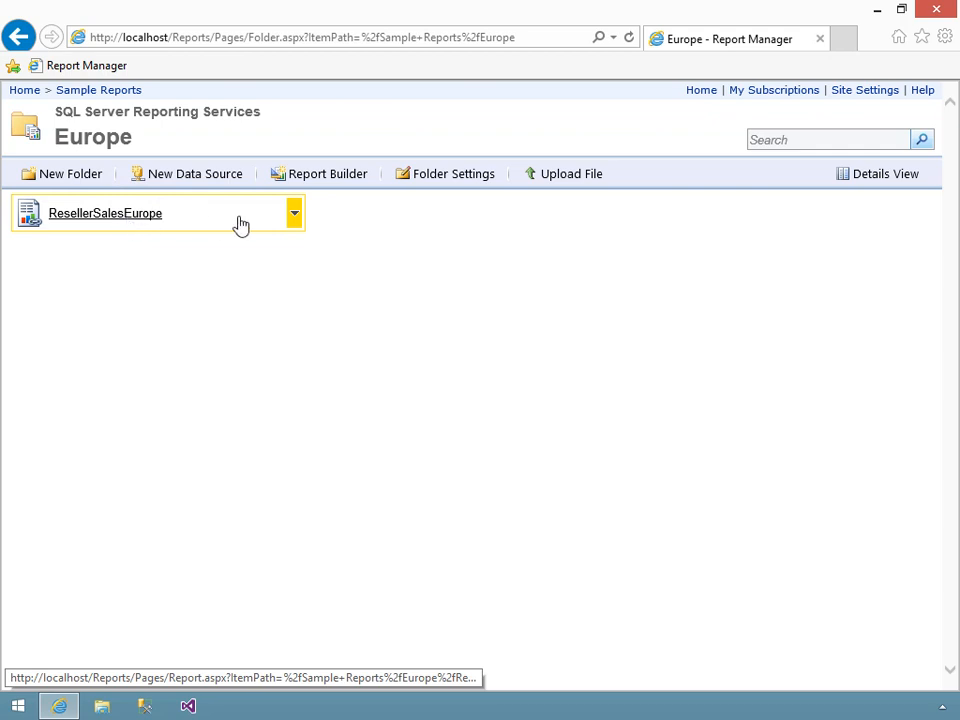
pyautogui.click(293, 215)
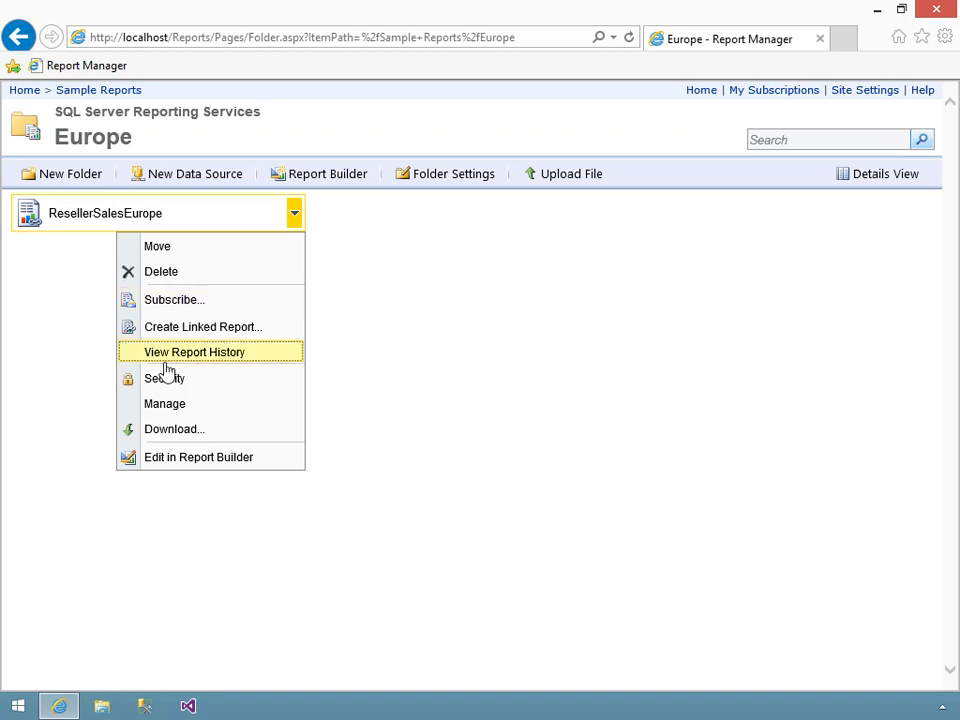
pyautogui.click(153, 404)
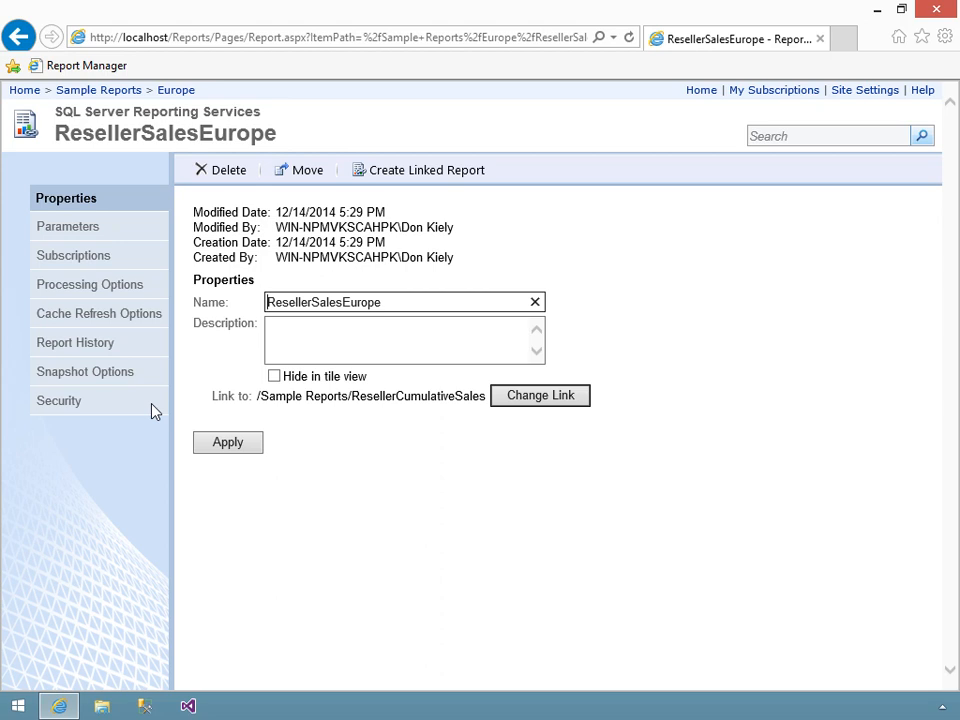
# - In the report's parameter settings, turn off Has Default for SalesTerritoryGroup and apply the change
pyautogui.click(79, 239)
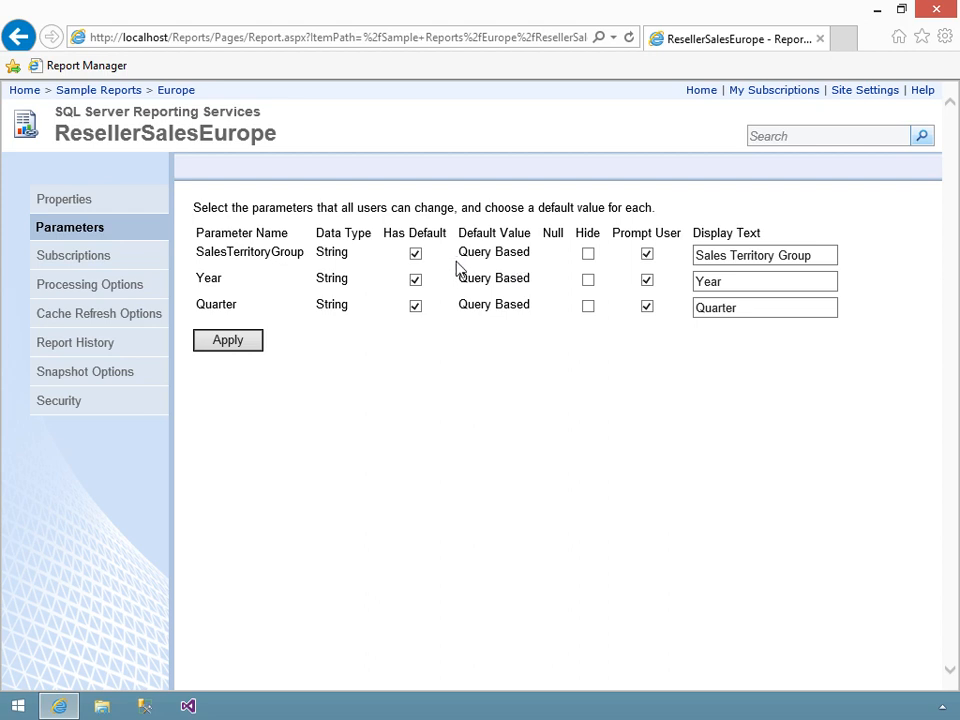
pyautogui.click(418, 255)
pyautogui.click(236, 352)
pyautogui.click(236, 352)
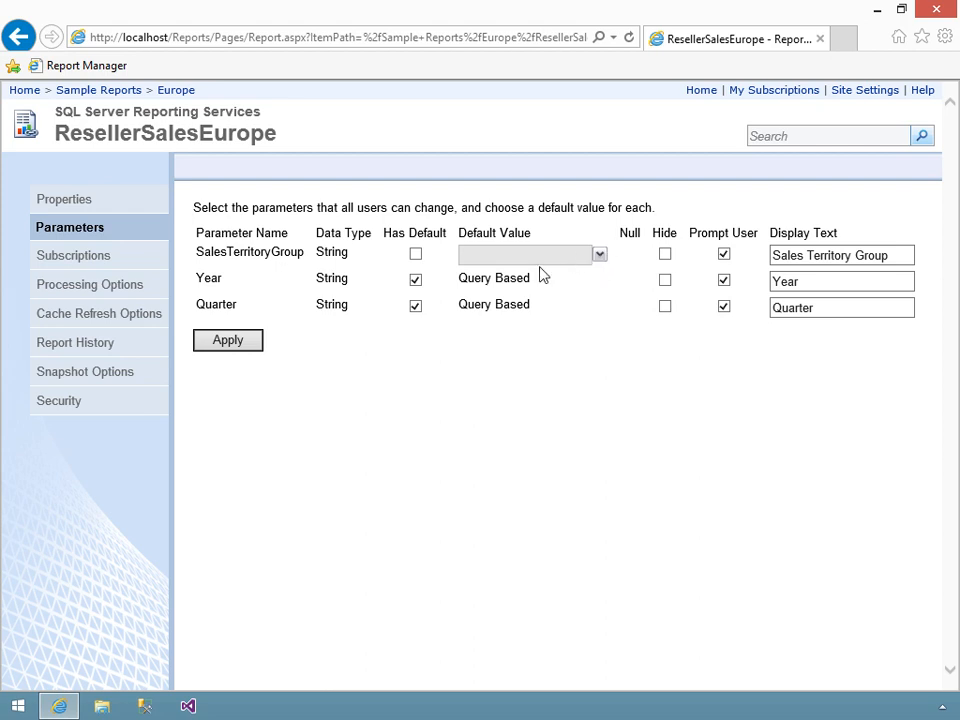
# - Give SalesTerritoryGroup the default value Europe and hide the parameter, applying the changes
pyautogui.click(418, 258)
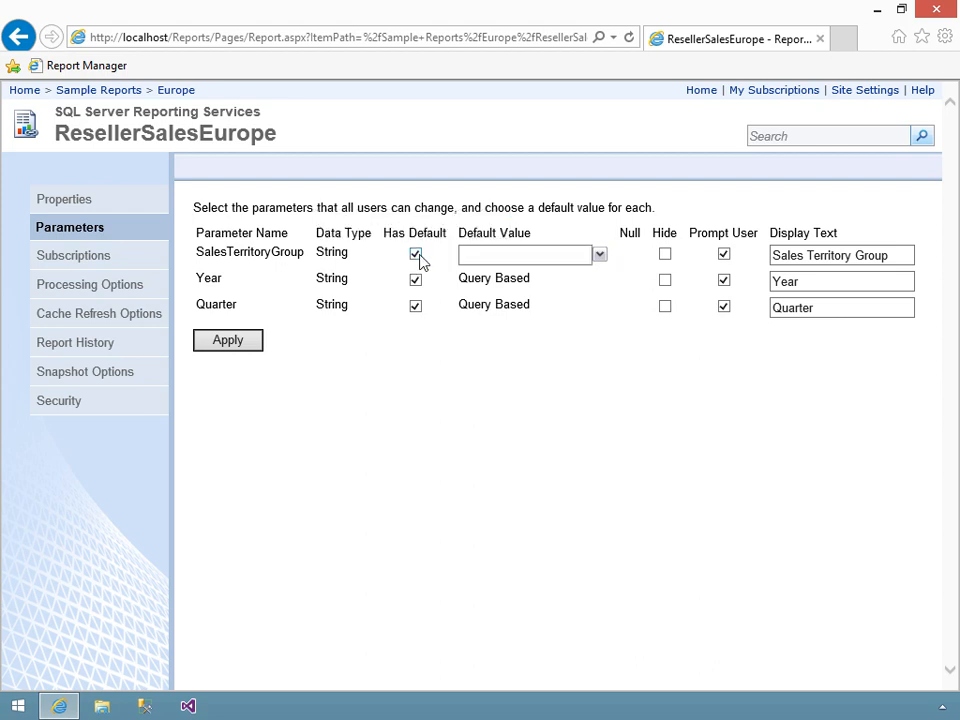
pyautogui.click(533, 253)
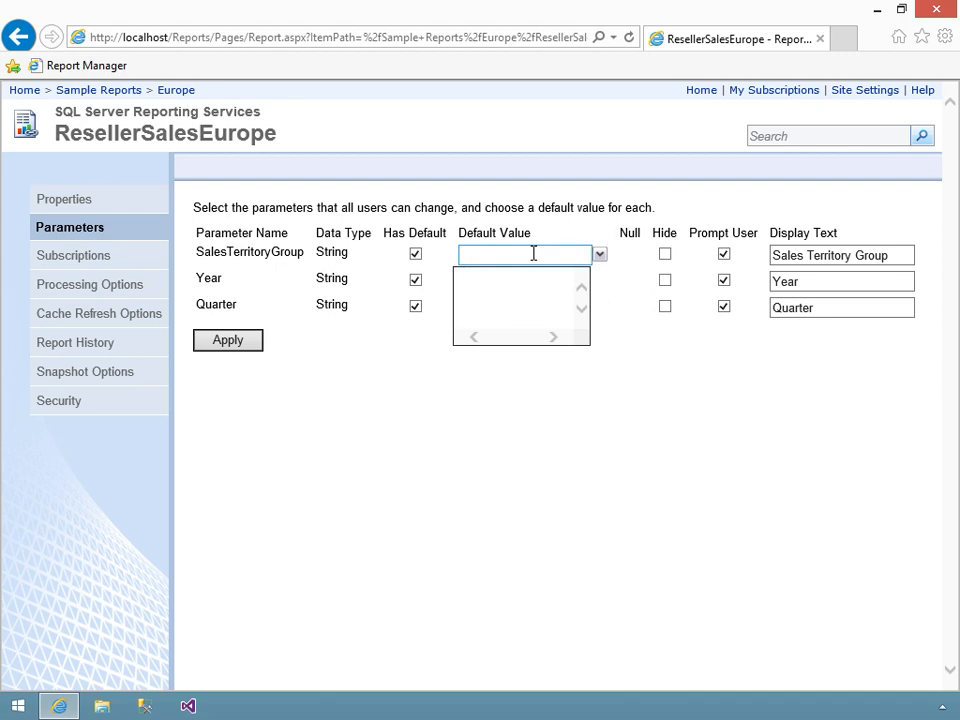
pyautogui.write('Europe')
pyautogui.click(614, 260)
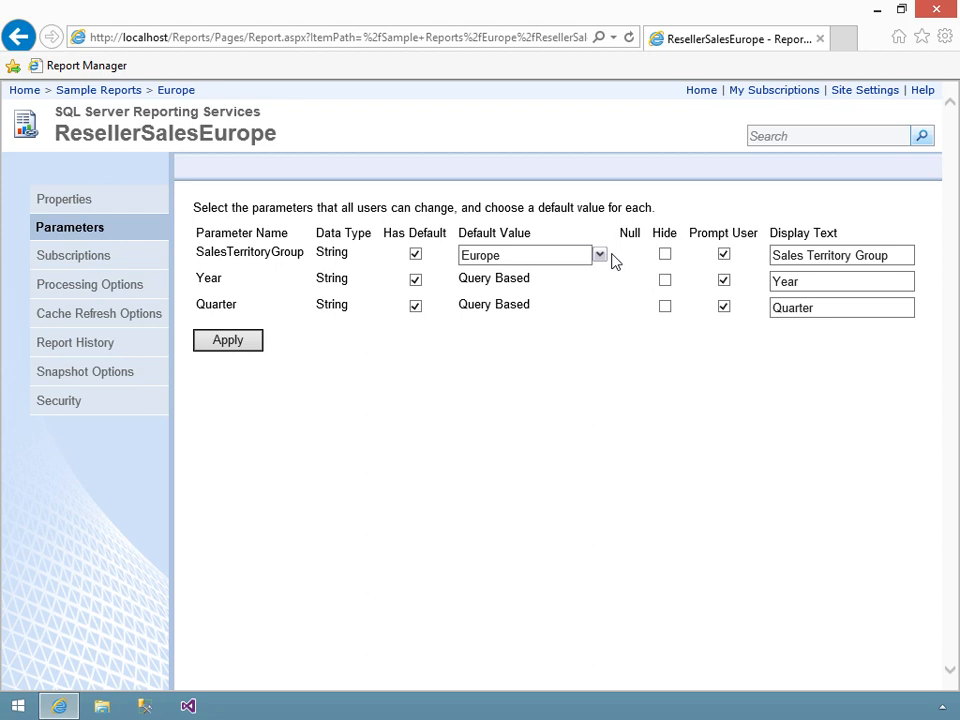
pyautogui.click(665, 255)
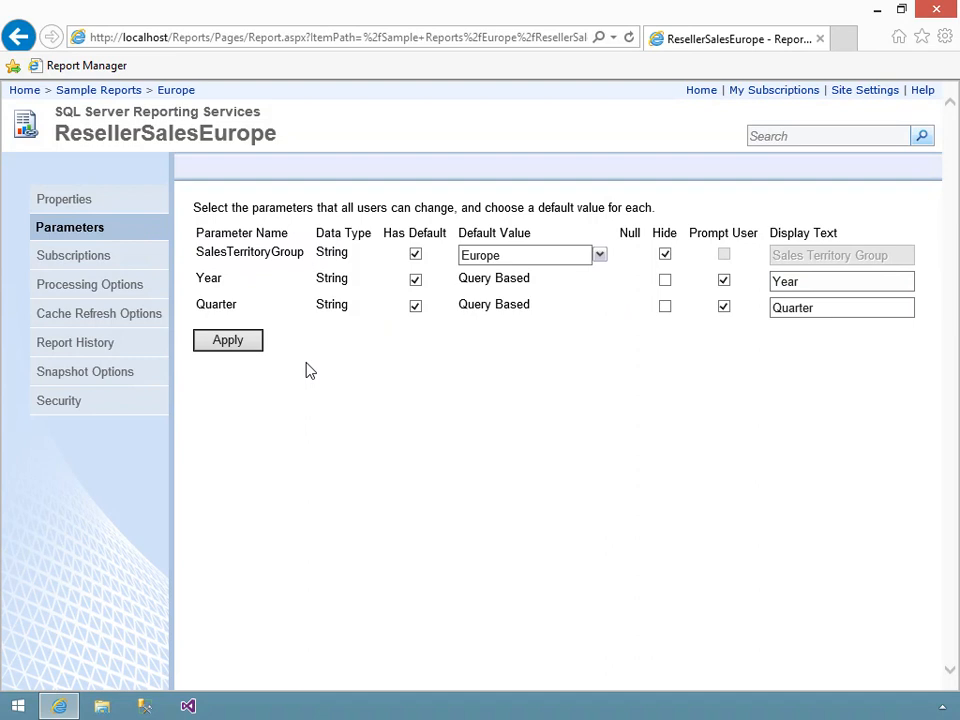
pyautogui.click(231, 345)
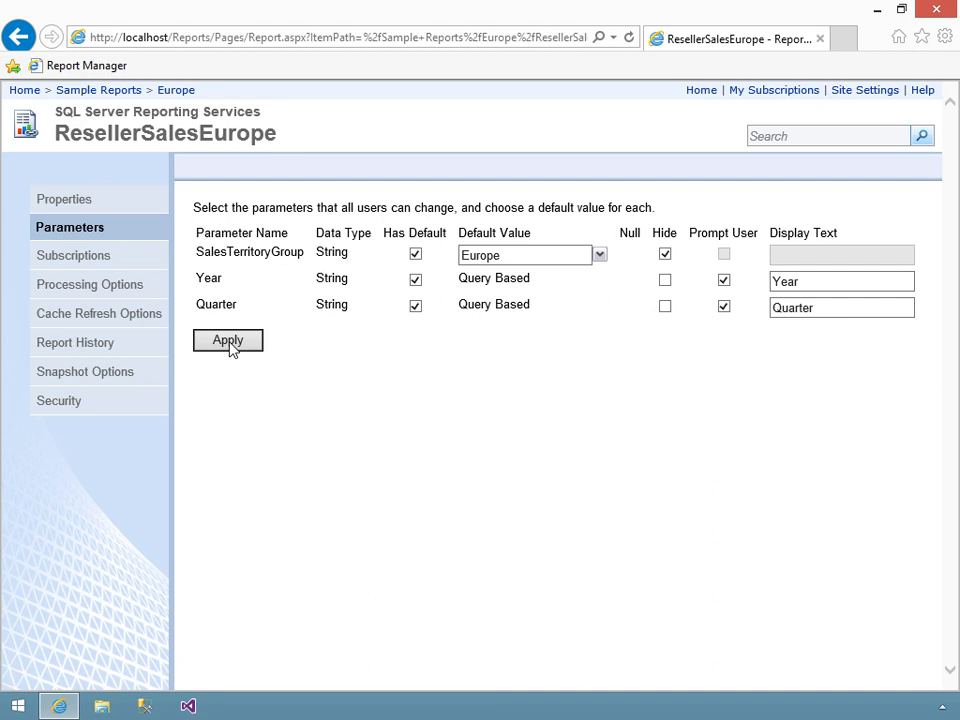
pyautogui.click(229, 342)
# - Run ResellerSalesEurope from the Europe folder and check the territory group on its first and last pages and on pages 50 and 73
pyautogui.click(183, 94)
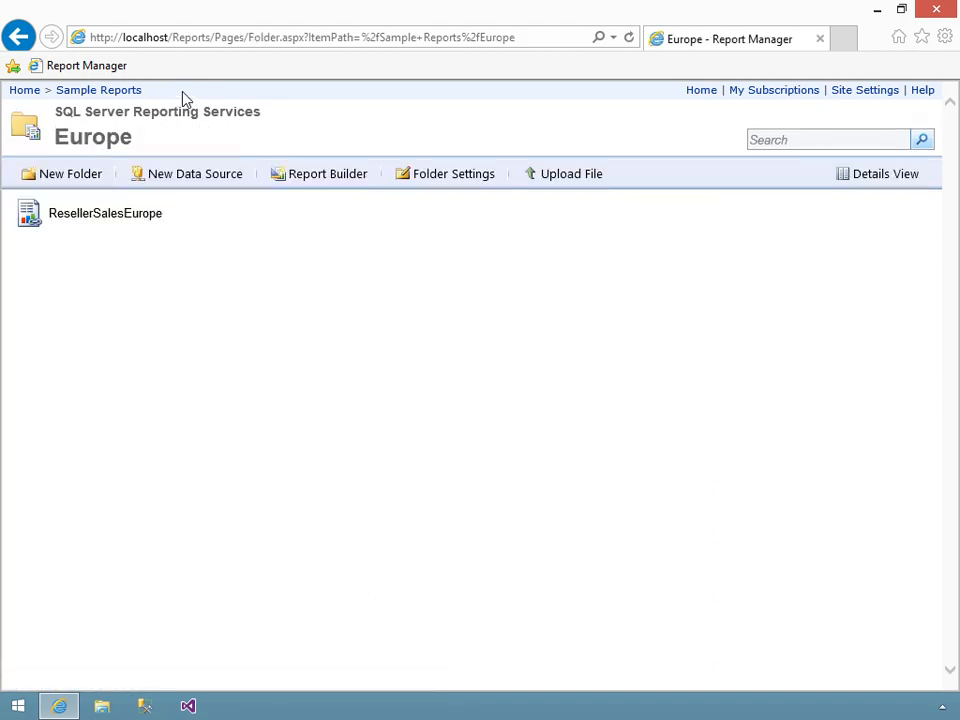
pyautogui.click(106, 214)
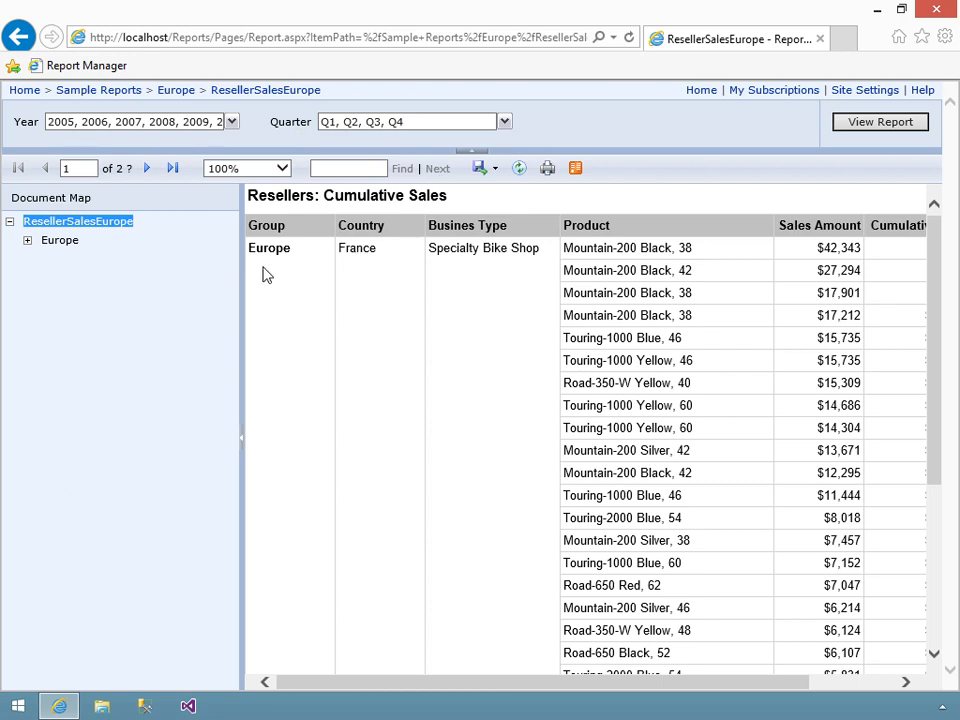
pyautogui.click(176, 170)
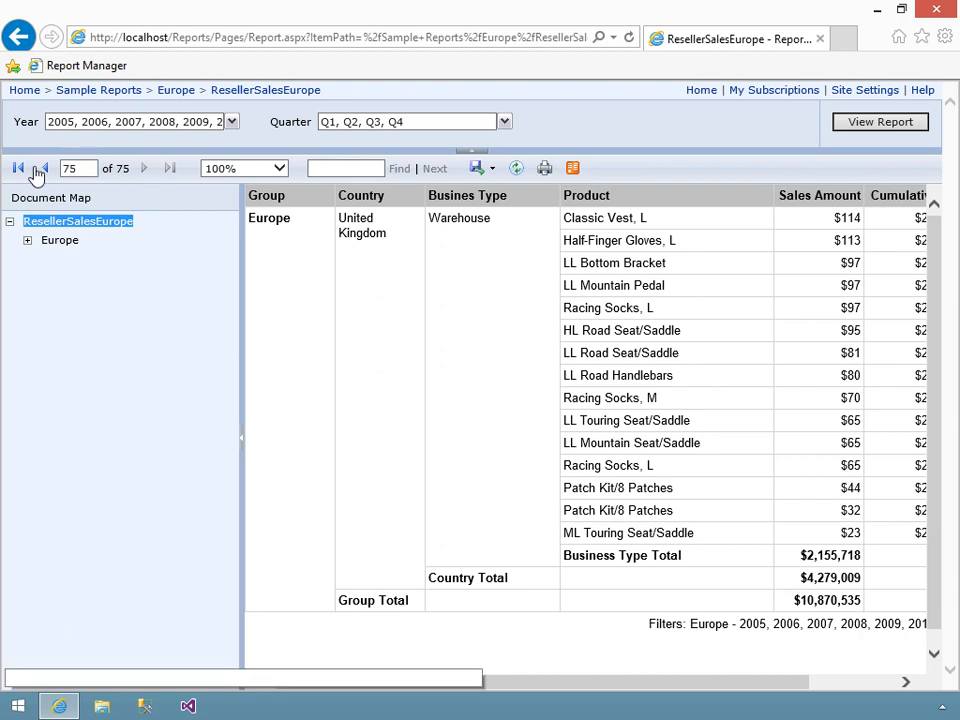
pyautogui.click(18, 171)
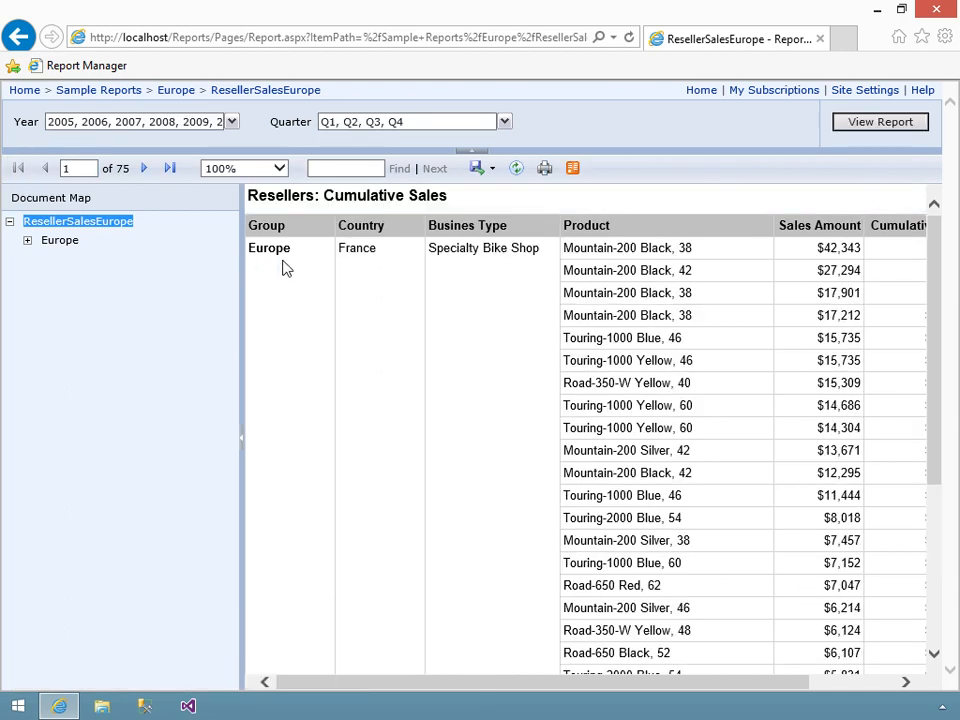
pyautogui.click(146, 169)
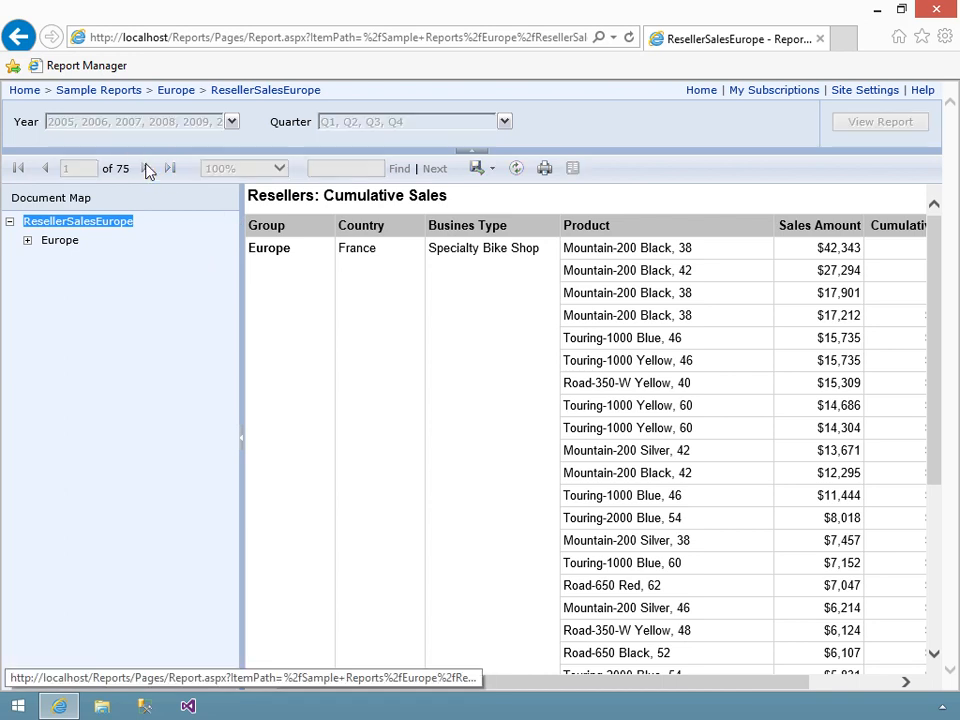
pyautogui.click(146, 169)
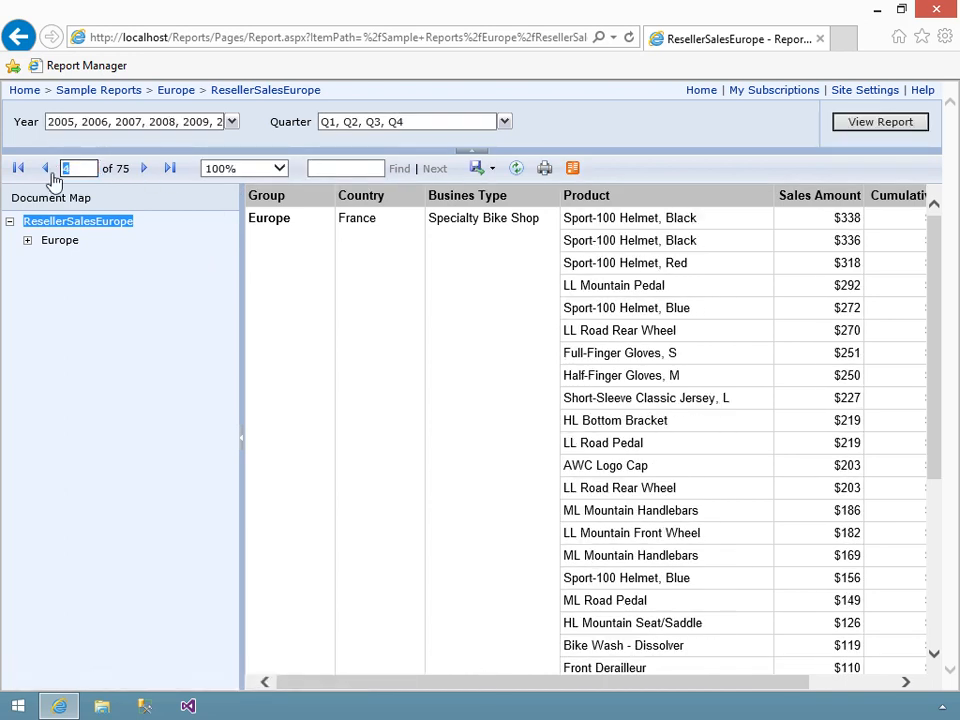
pyautogui.write('50')
pyautogui.press('Return')
pyautogui.moveTo(92, 170); pyautogui.dragTo(55, 177)
pyautogui.write('73')
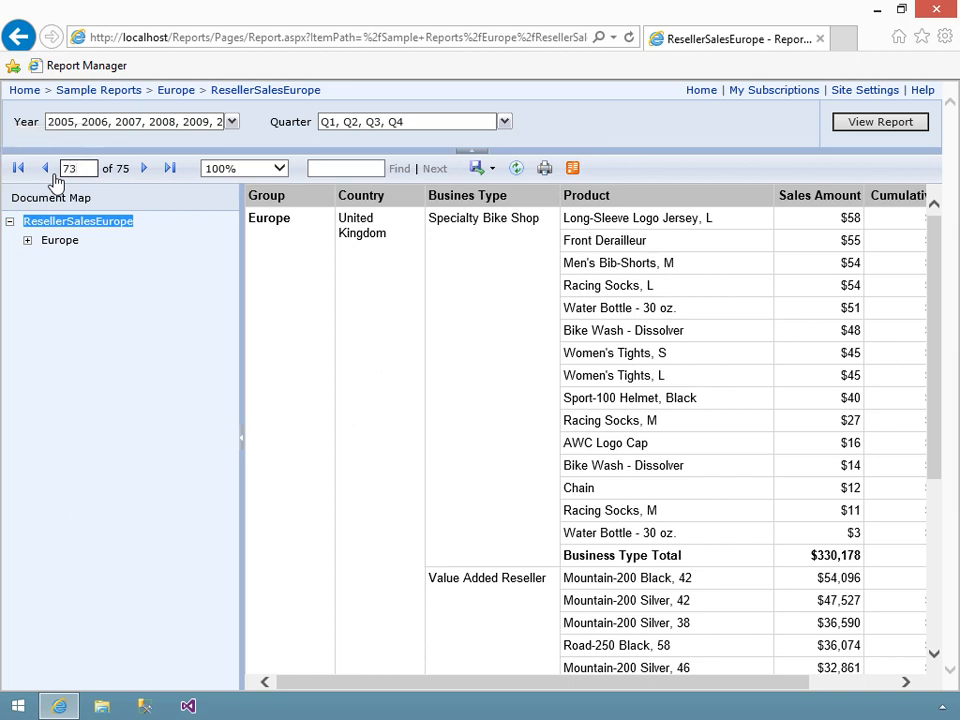
pyautogui.press('Return')
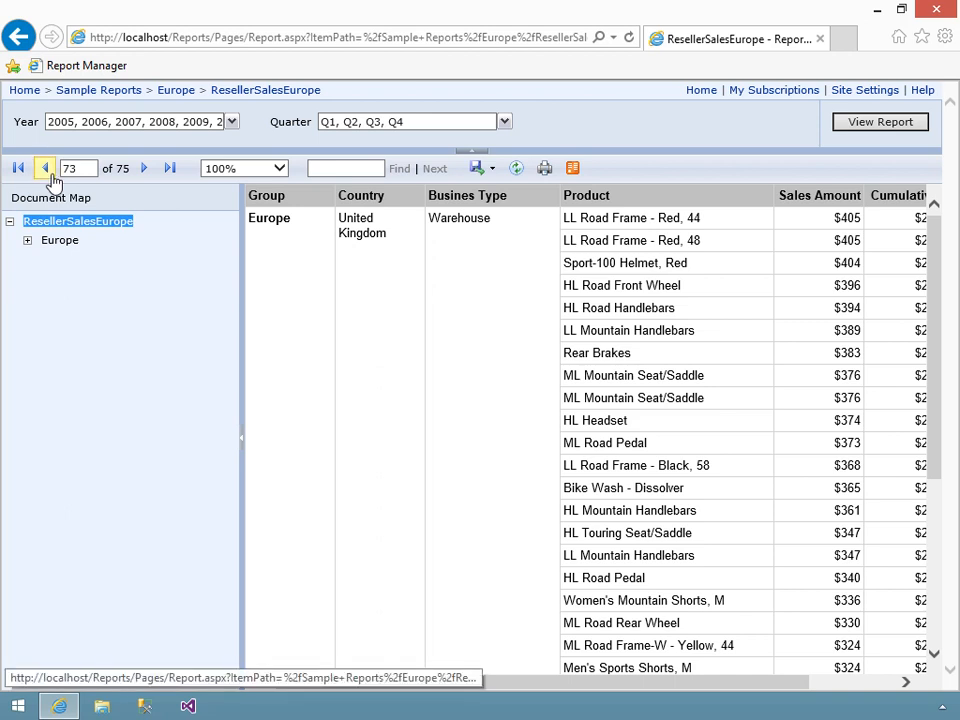
# - In Sample Reports, start a linked report based on ResellerCumulativeSales and name it ResellerSalesNorthAmerica
pyautogui.click(135, 91)
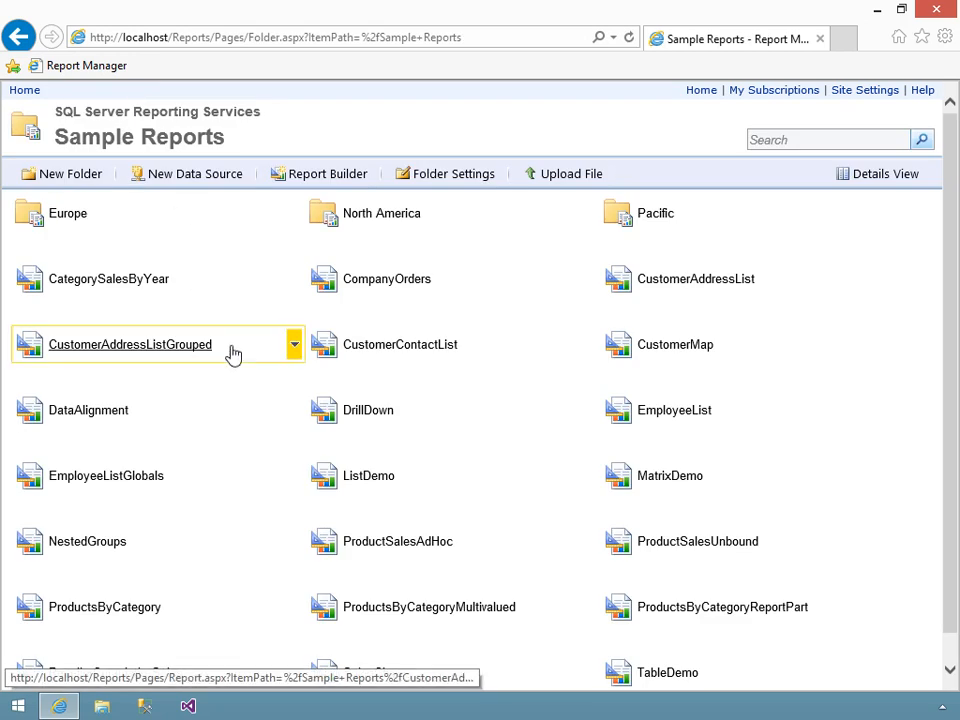
pyautogui.scroll(-1, 231, 351)
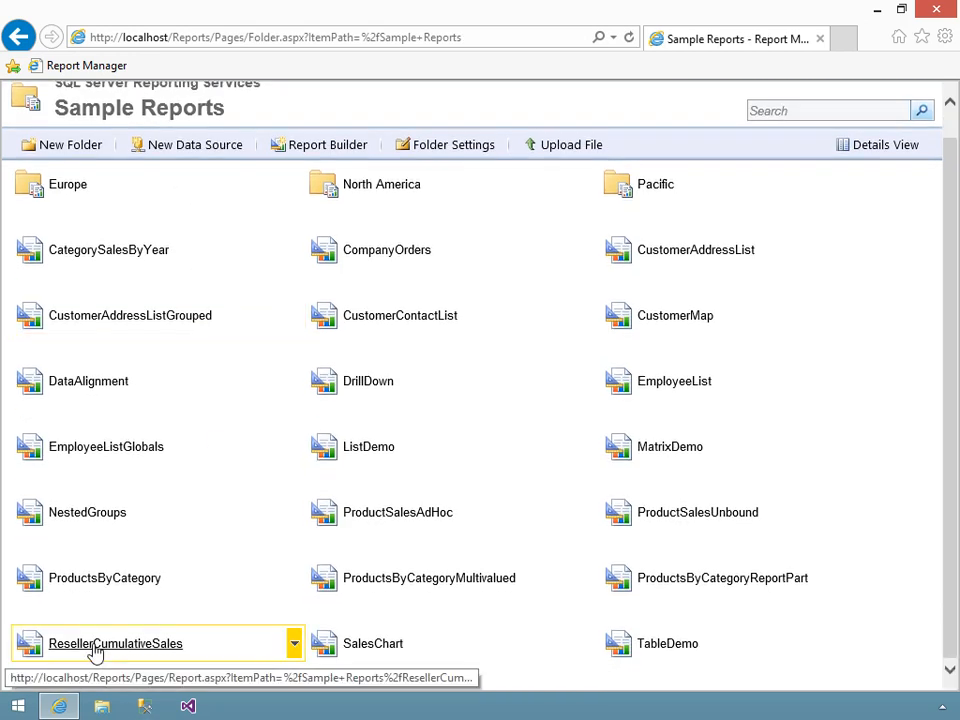
pyautogui.click(295, 645)
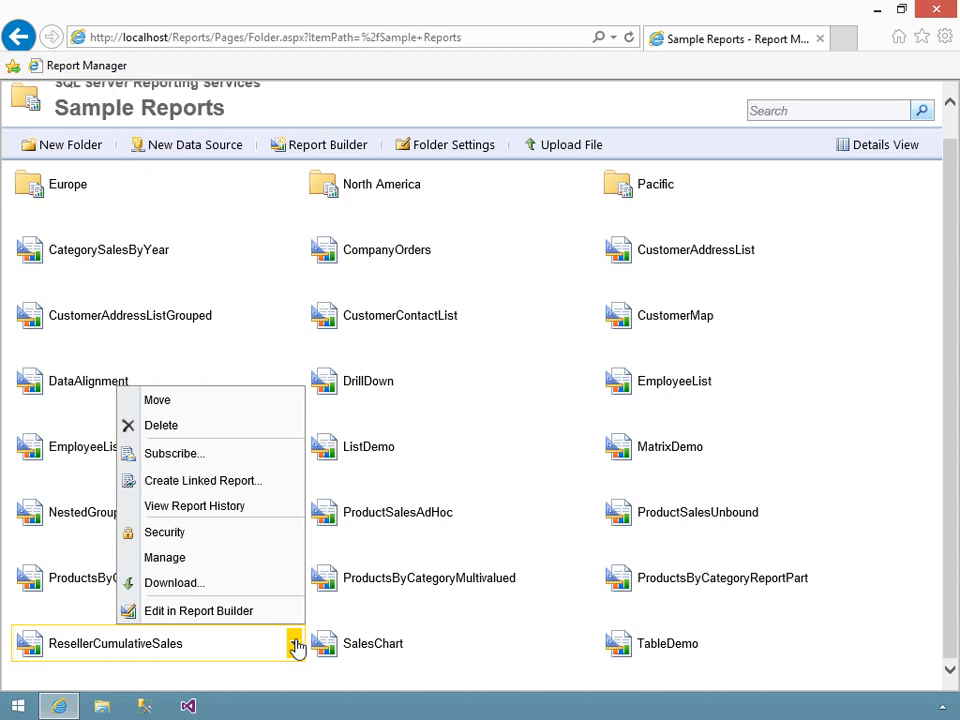
pyautogui.click(251, 481)
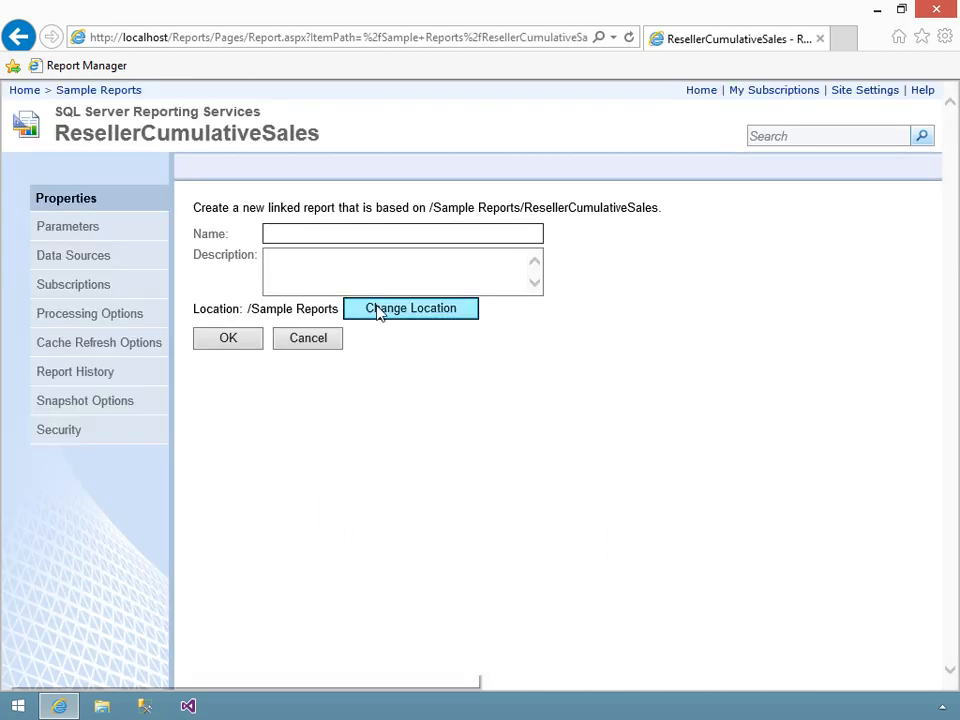
pyautogui.write('ResellerSalesNor')
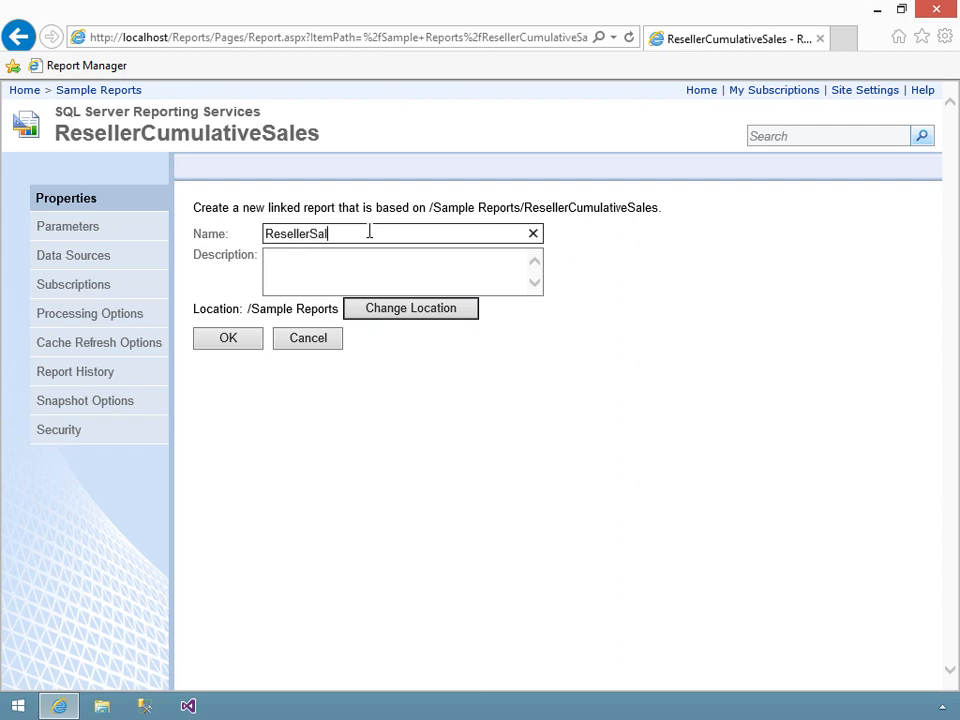
pyautogui.write('America')
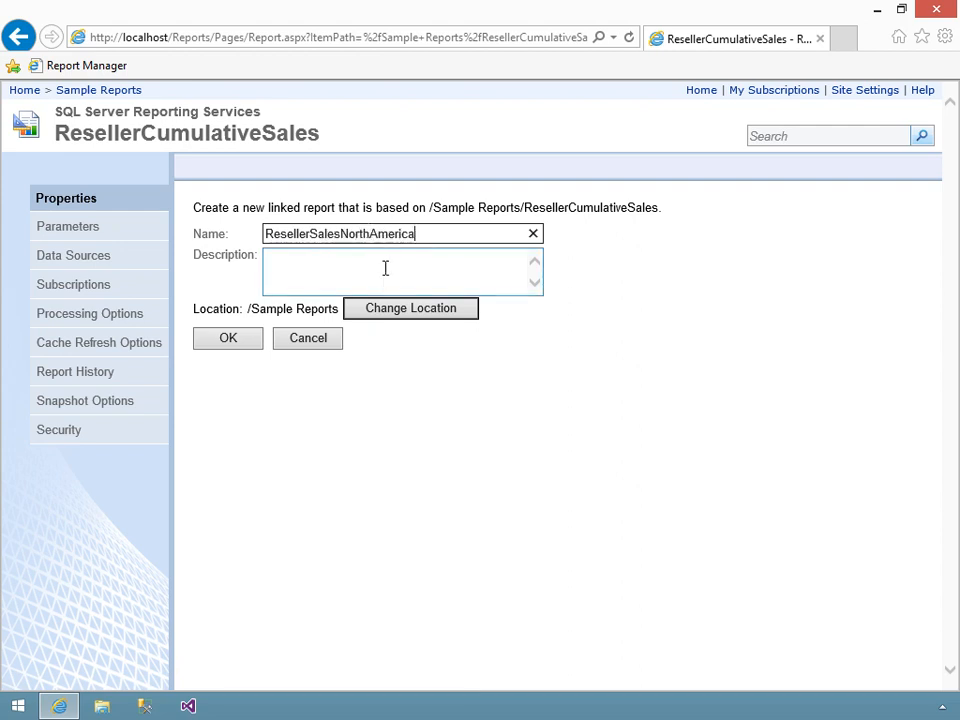
# - Set the linked report's location to /Sample Reports/North America and create the report
pyautogui.click(392, 314)
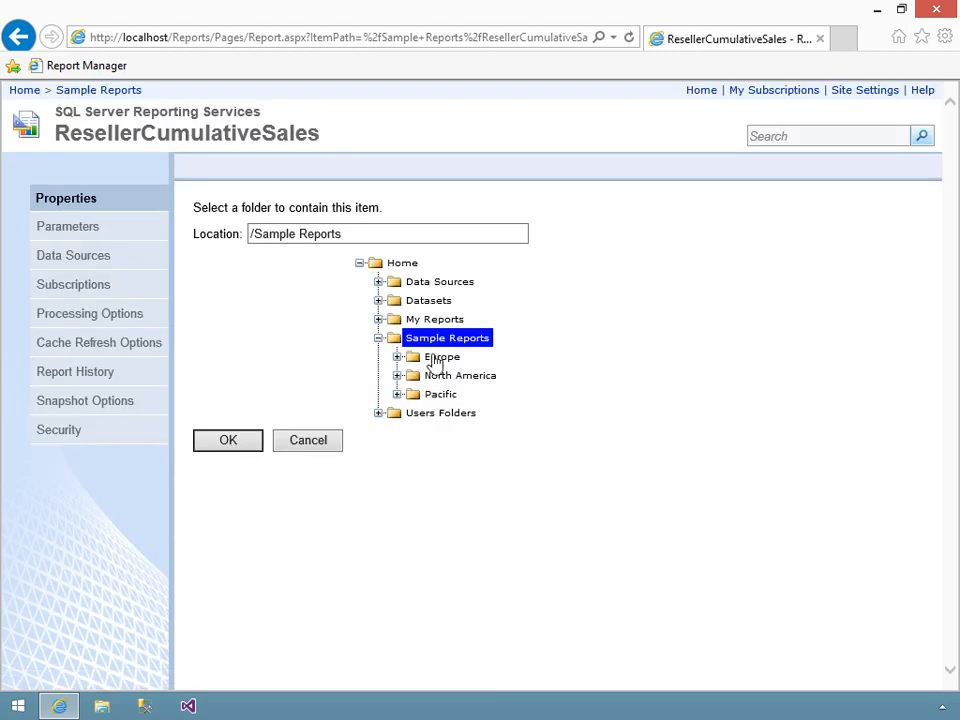
pyautogui.click(446, 380)
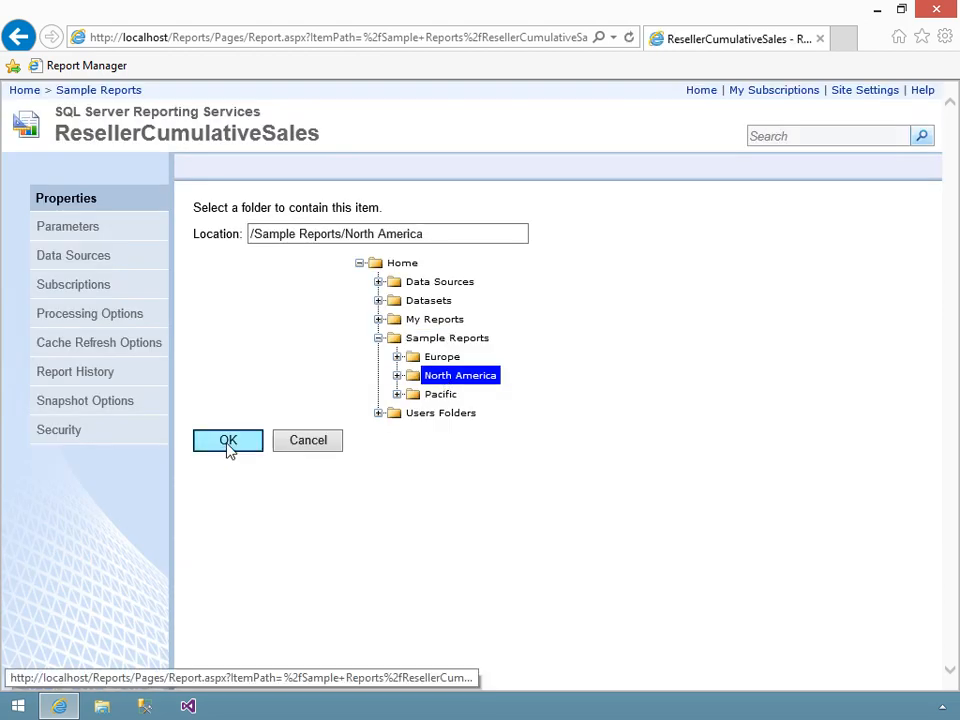
pyautogui.click(229, 449)
pyautogui.click(240, 344)
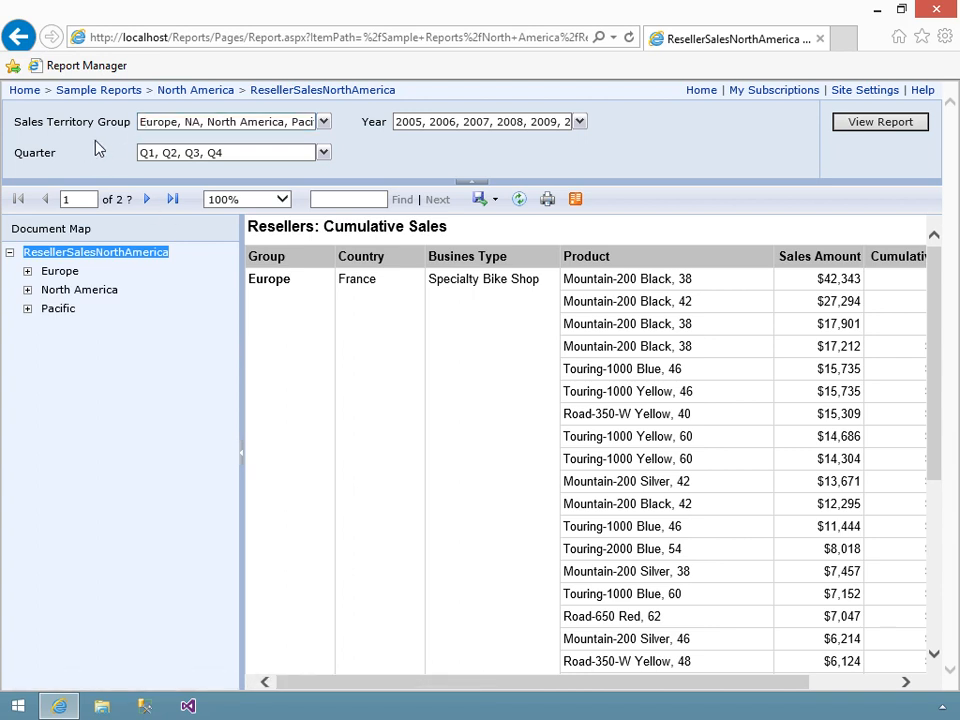
# - Go to the North America folder and open the management properties of the ResellerSalesNorthAmerica linked report
pyautogui.click(190, 90)
pyautogui.moveTo(208, 214)
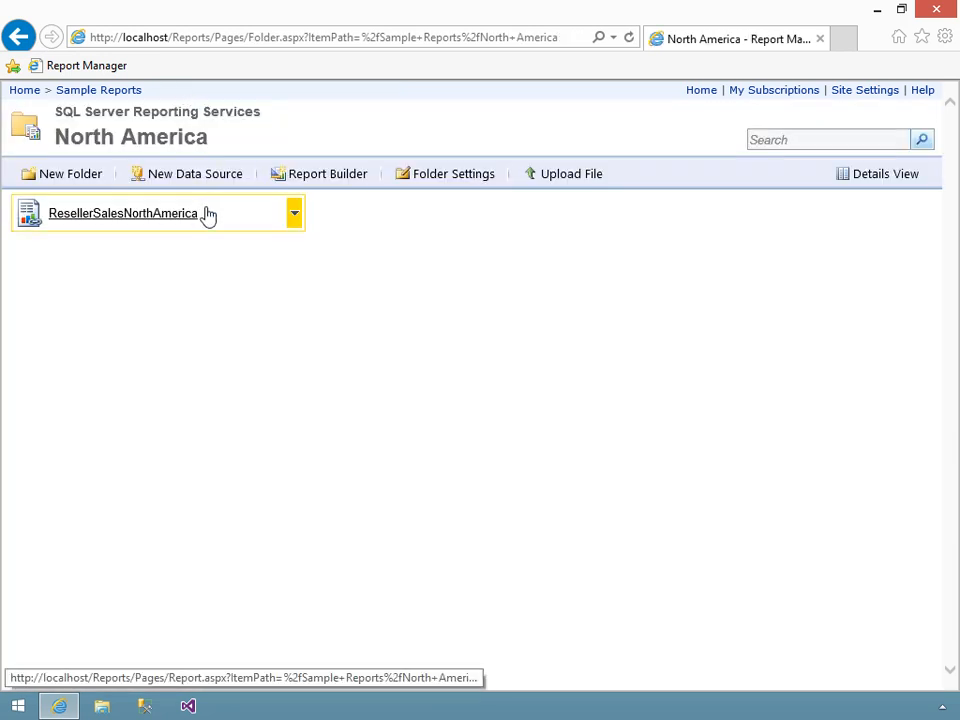
pyautogui.click(293, 214)
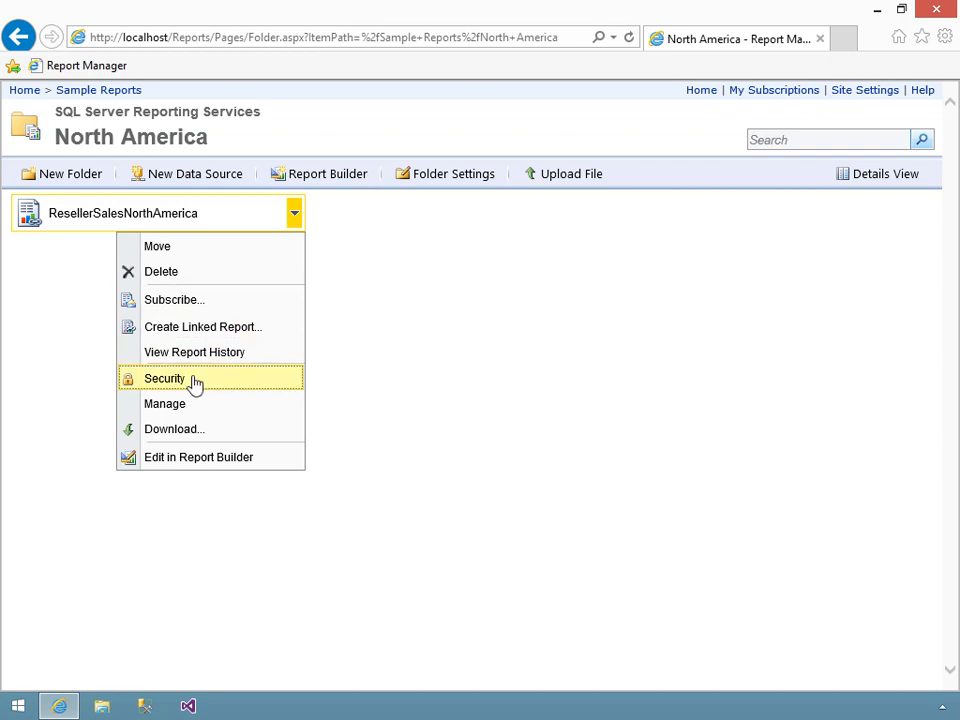
pyautogui.click(166, 404)
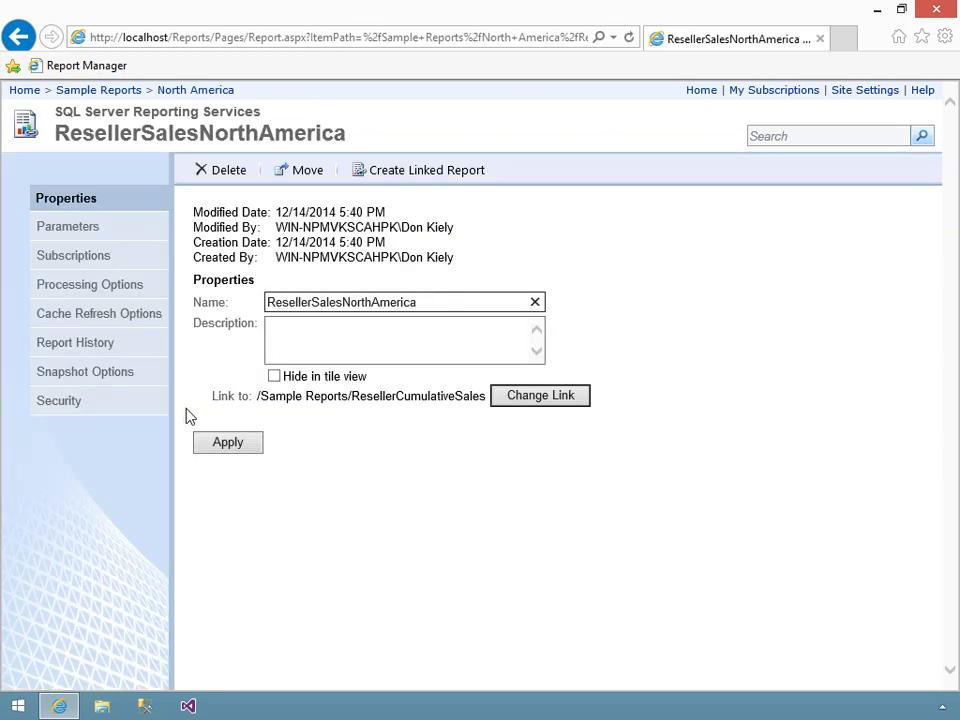
# - In the ResellerSalesNorthAmerica parameter settings, turn off Has Default for SalesTerritoryGroup and apply the change
pyautogui.click(80, 230)
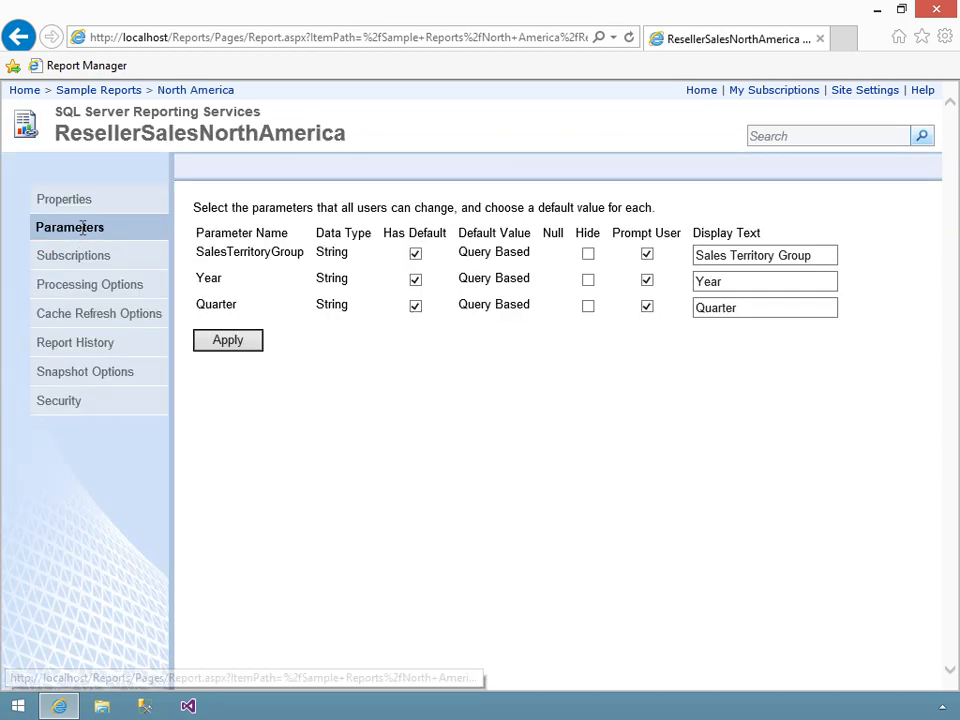
pyautogui.click(415, 255)
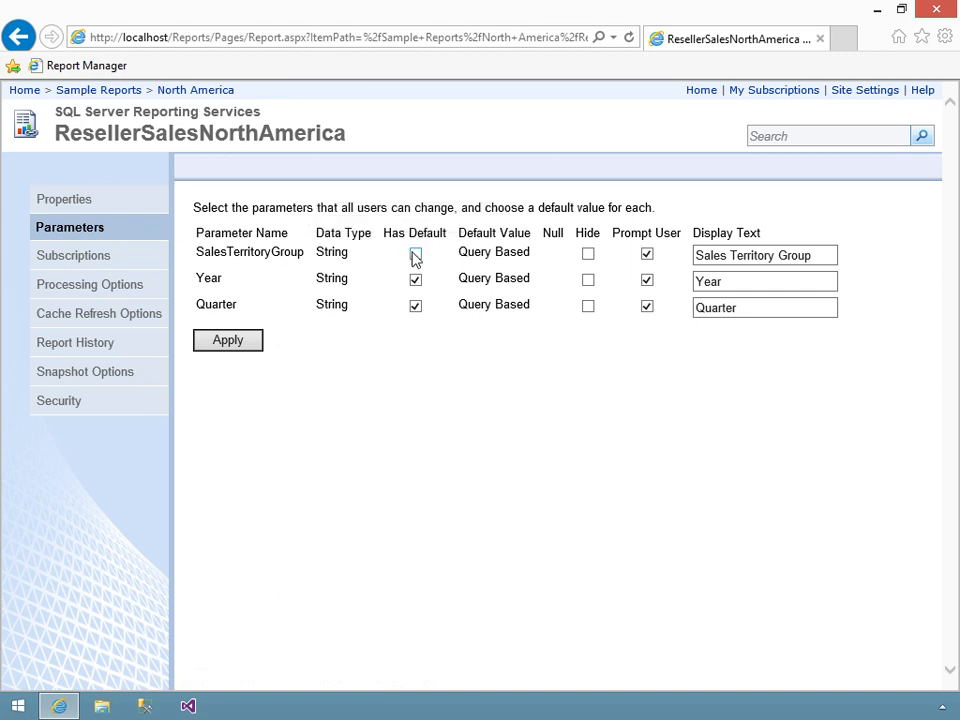
pyautogui.click(238, 341)
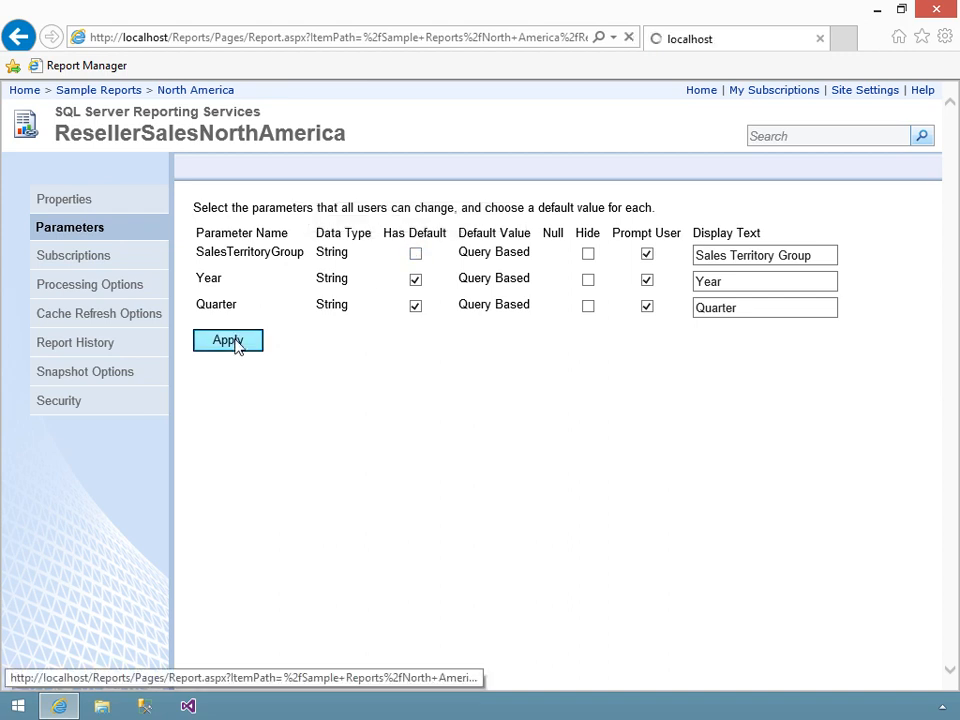
pyautogui.click(238, 342)
# - Turn Has Default back on for SalesTerritoryGroup with the value North America and hide the parameter, applying the changes
pyautogui.click(415, 254)
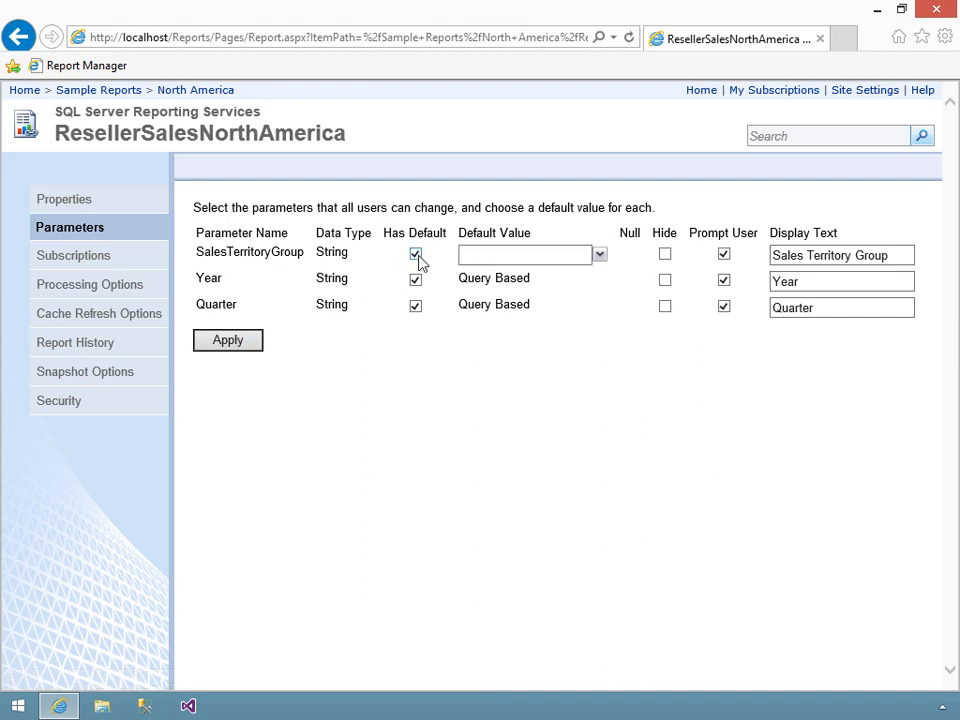
pyautogui.click(572, 254)
pyautogui.write('North America')
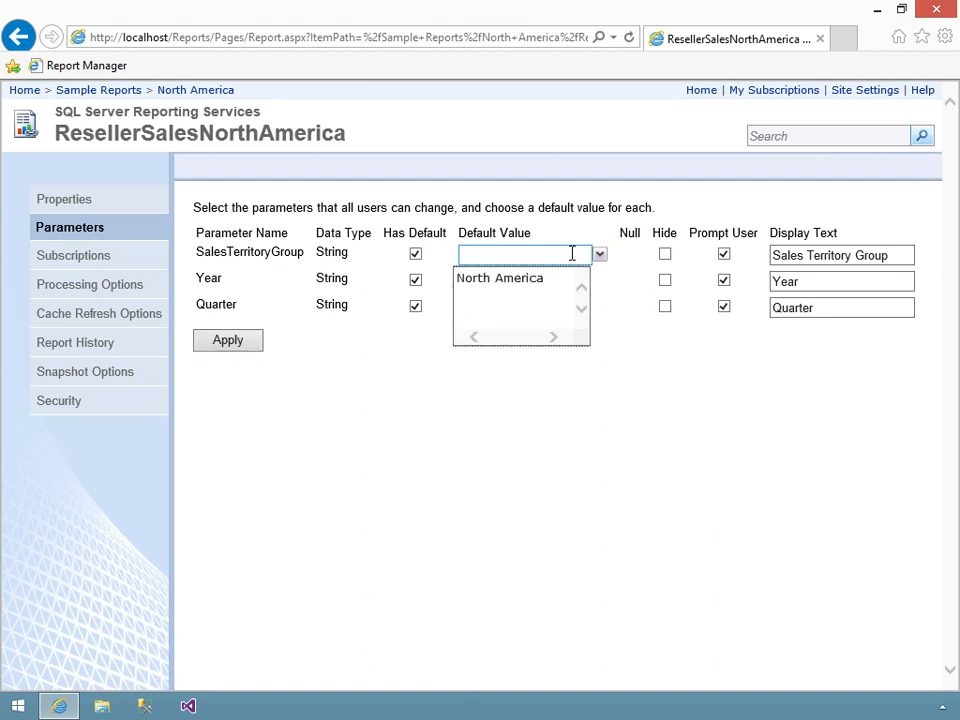
pyautogui.click(628, 271)
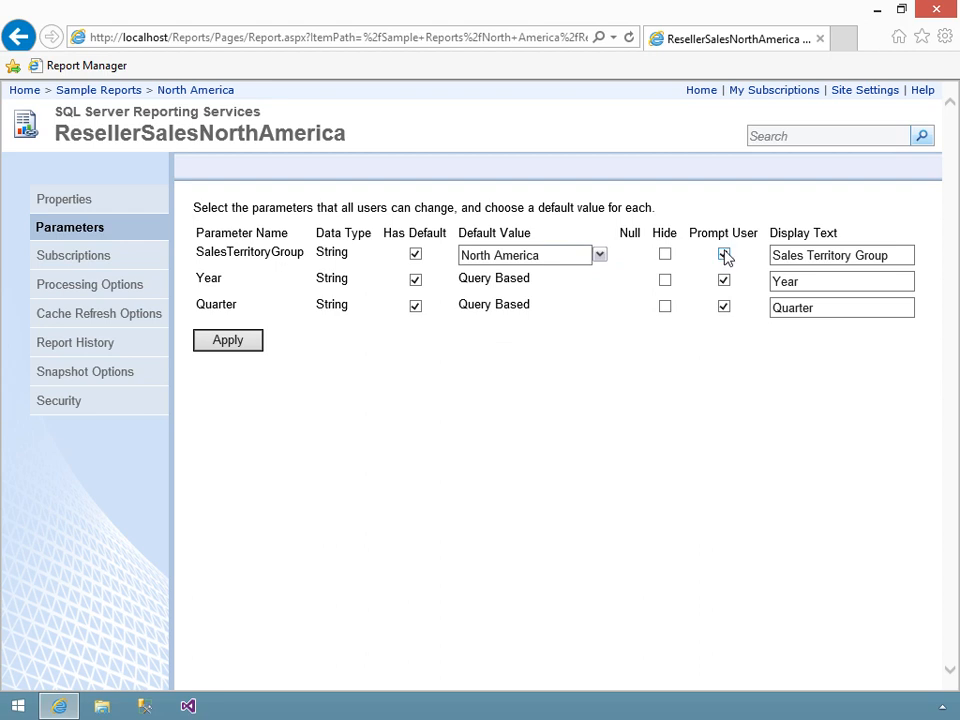
pyautogui.click(666, 256)
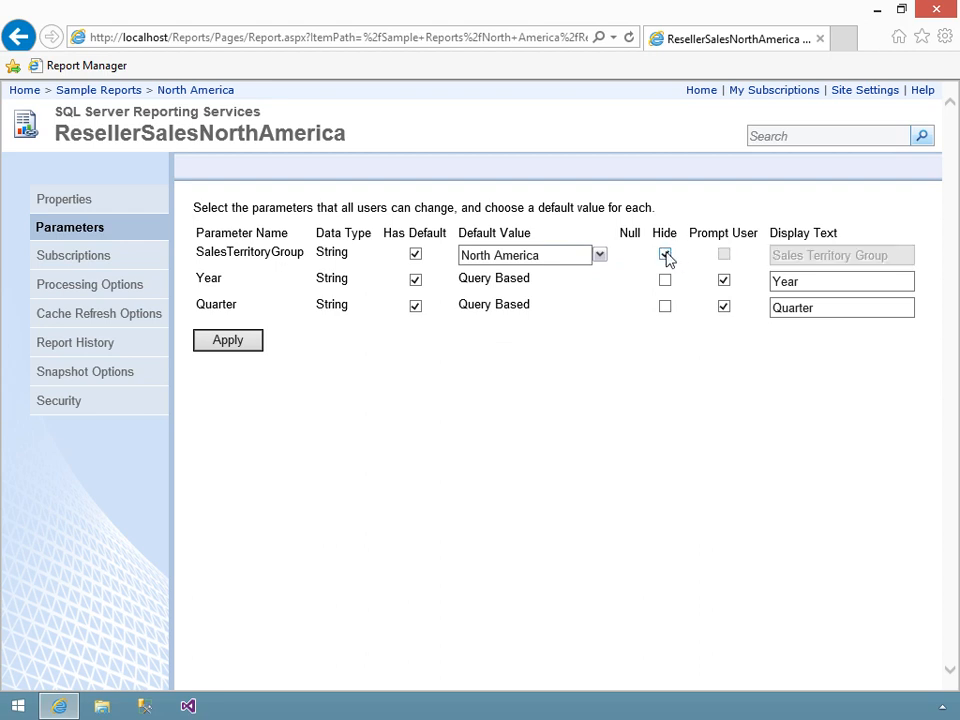
pyautogui.click(224, 341)
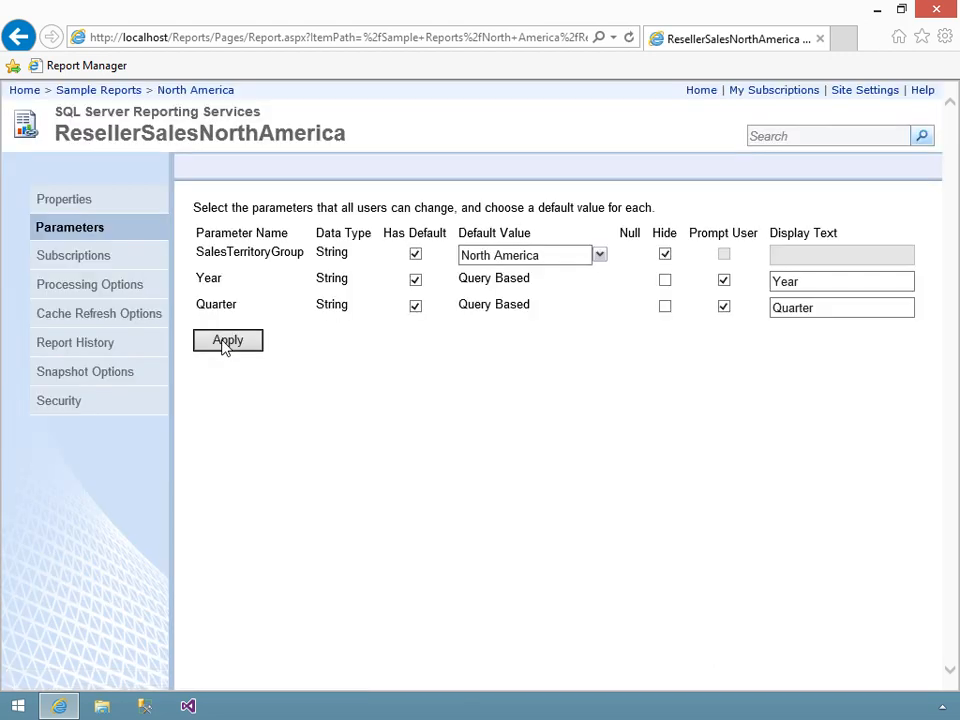
# - Run ResellerSalesNorthAmerica from the North America folder to check which territory group it shows
pyautogui.click(176, 90)
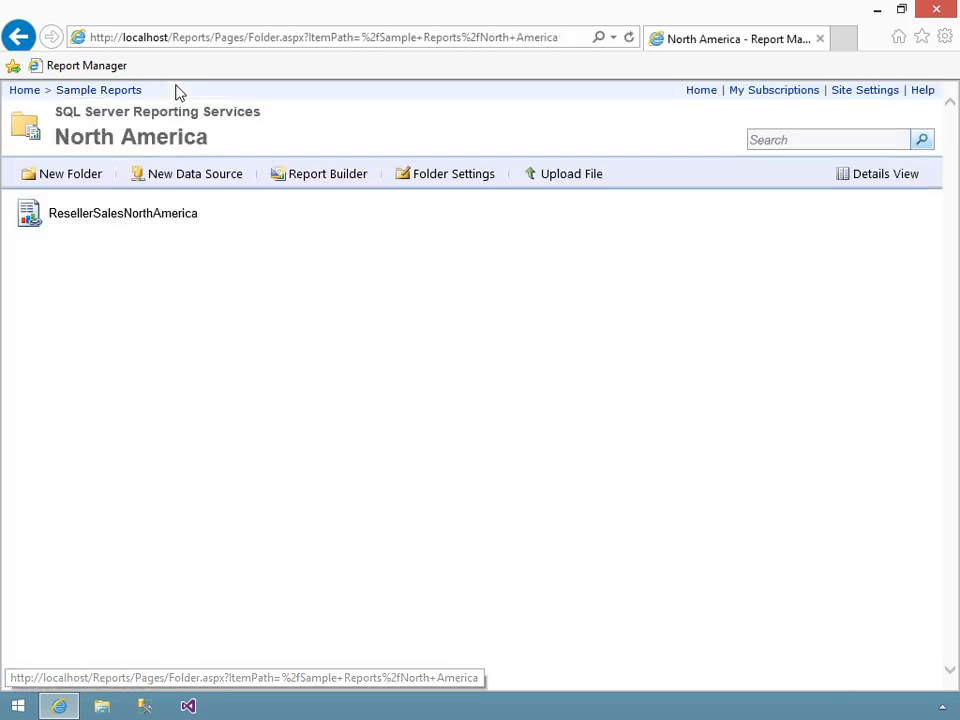
pyautogui.click(78, 214)
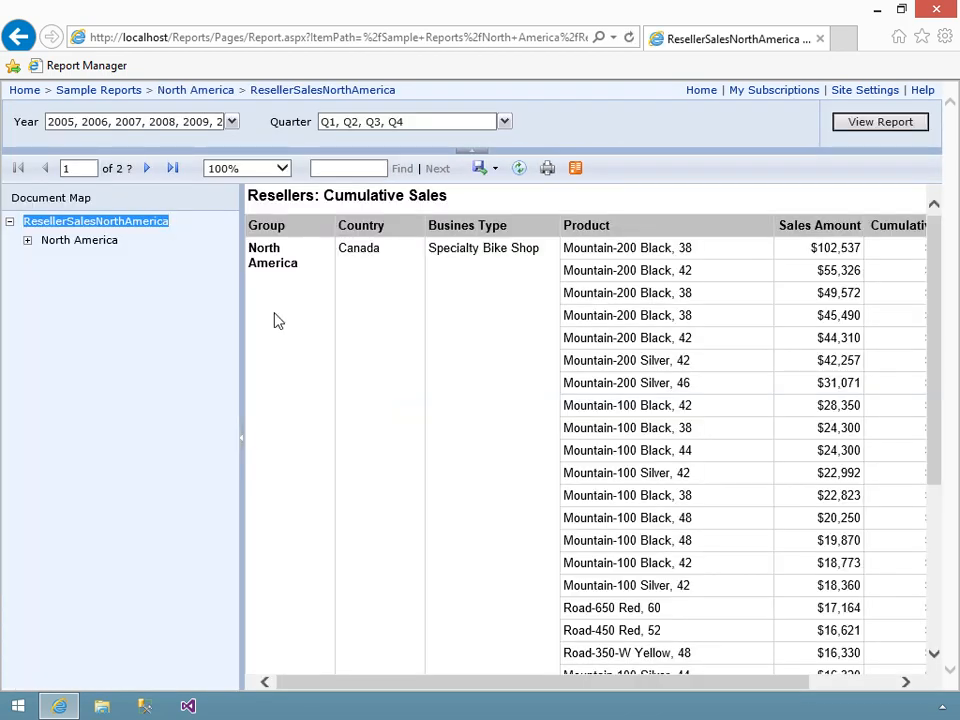
# - Go to the last page of the ResellerSalesNorthAmerica report to check the territory group there
pyautogui.click(172, 170)
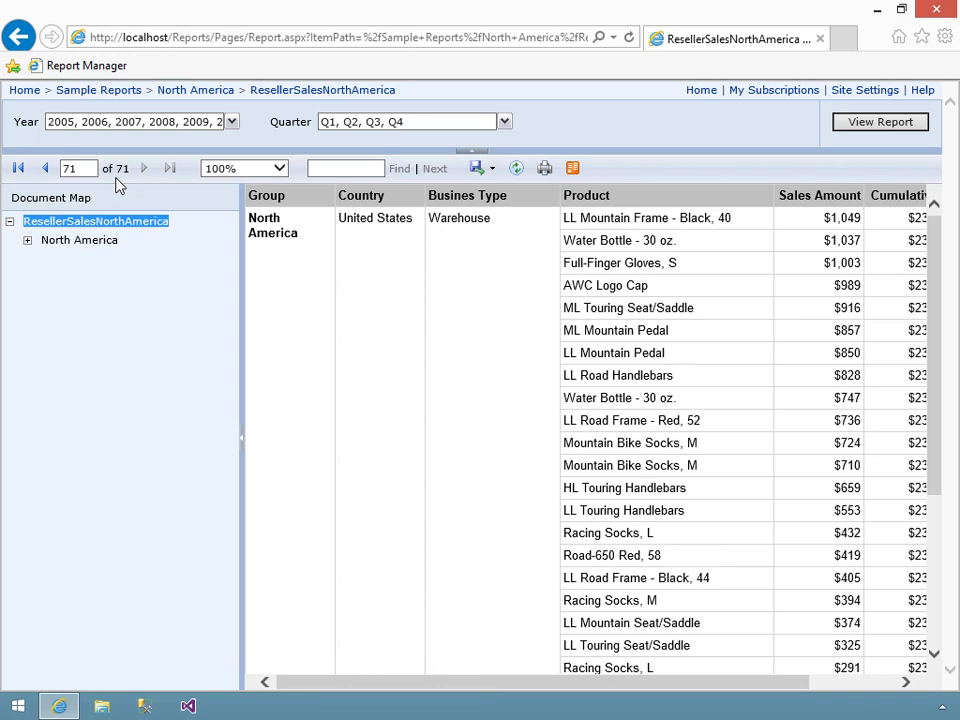
# - Start a new linked report based on ResellerCumulativeSales in the Sample Reports folder and name it ResellerSalesPacific
pyautogui.click(108, 92)
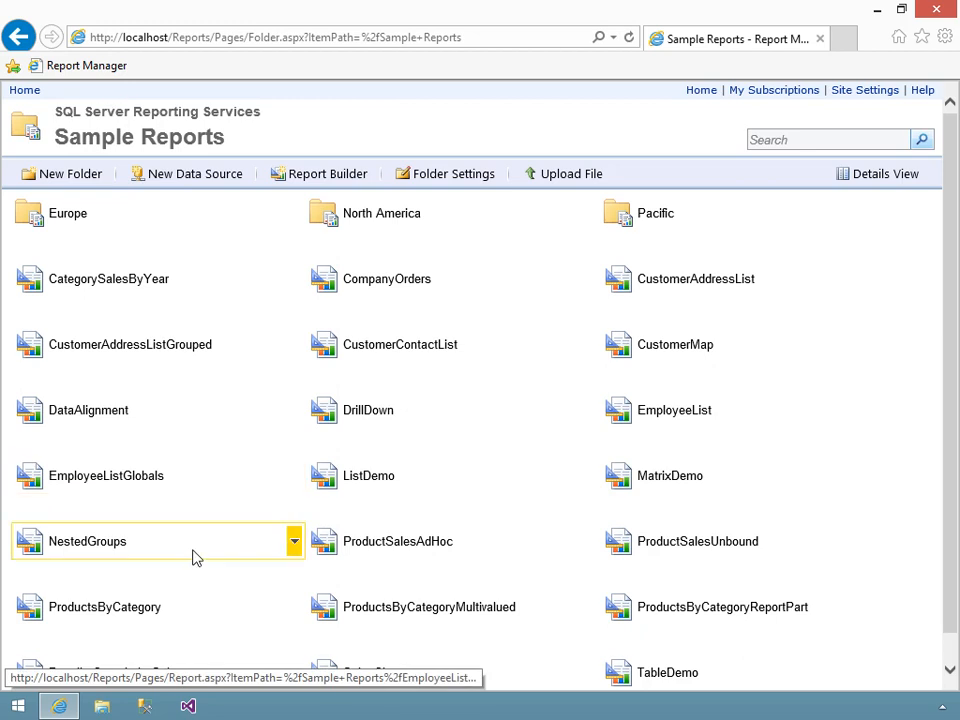
pyautogui.scroll(-1, 199, 600)
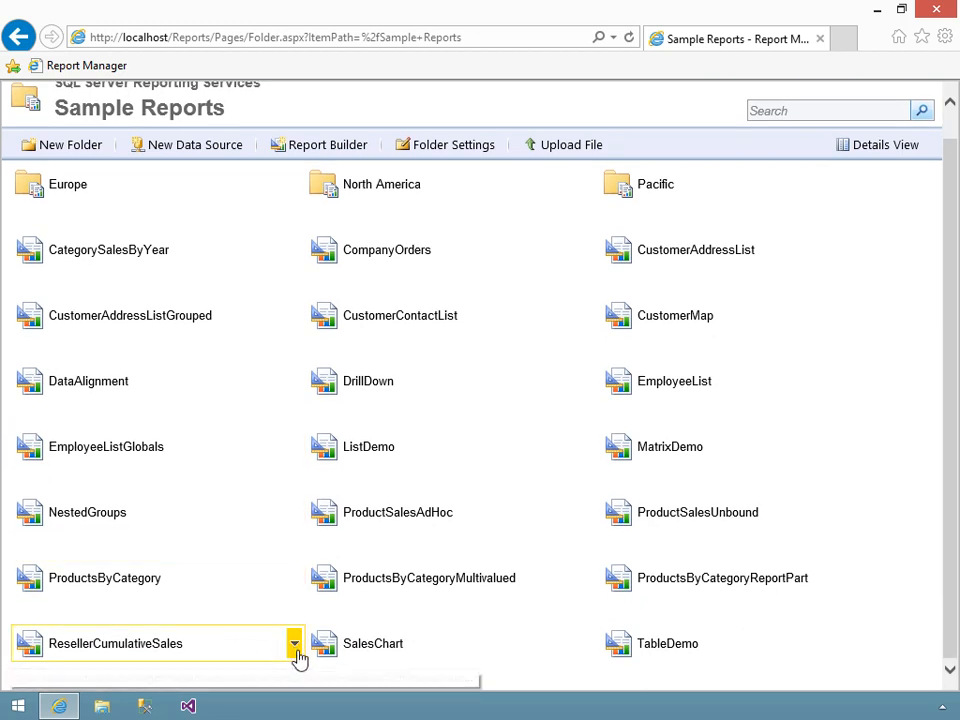
pyautogui.click(295, 643)
pyautogui.click(264, 482)
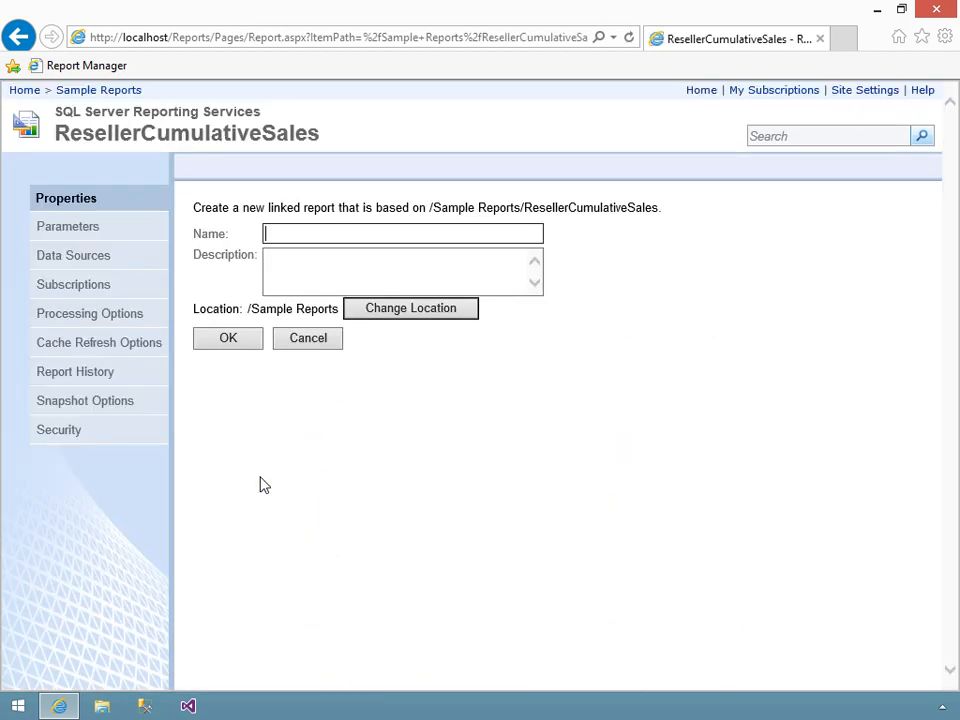
pyautogui.write('ResellerSalesP')
pyautogui.press('capslock')
pyautogui.write('AC')
pyautogui.press('BackSpace')
pyautogui.press('BackSpace')
pyautogui.press('capslock')
pyautogui.write('acific')
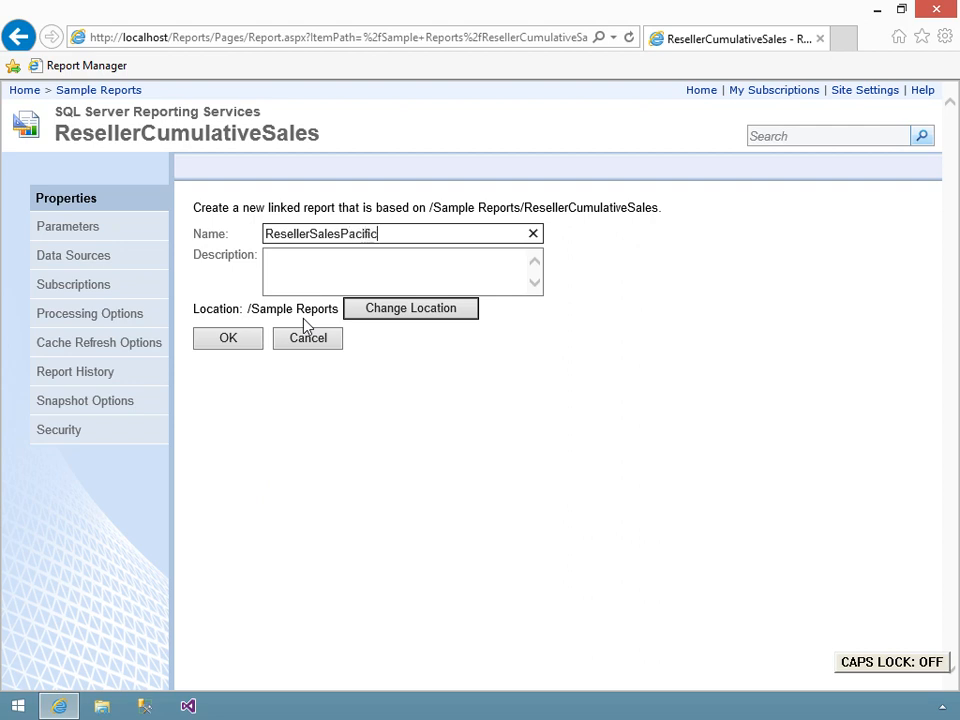
# - Set the new linked report's location to /Sample Reports/Pacific and create it
pyautogui.click(384, 316)
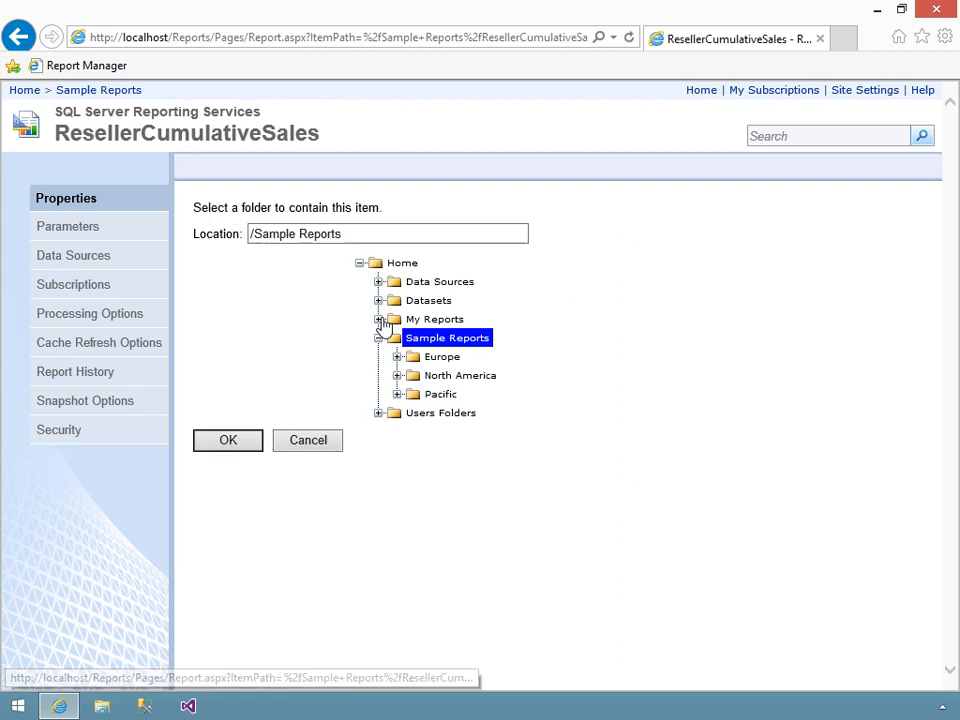
pyautogui.click(442, 395)
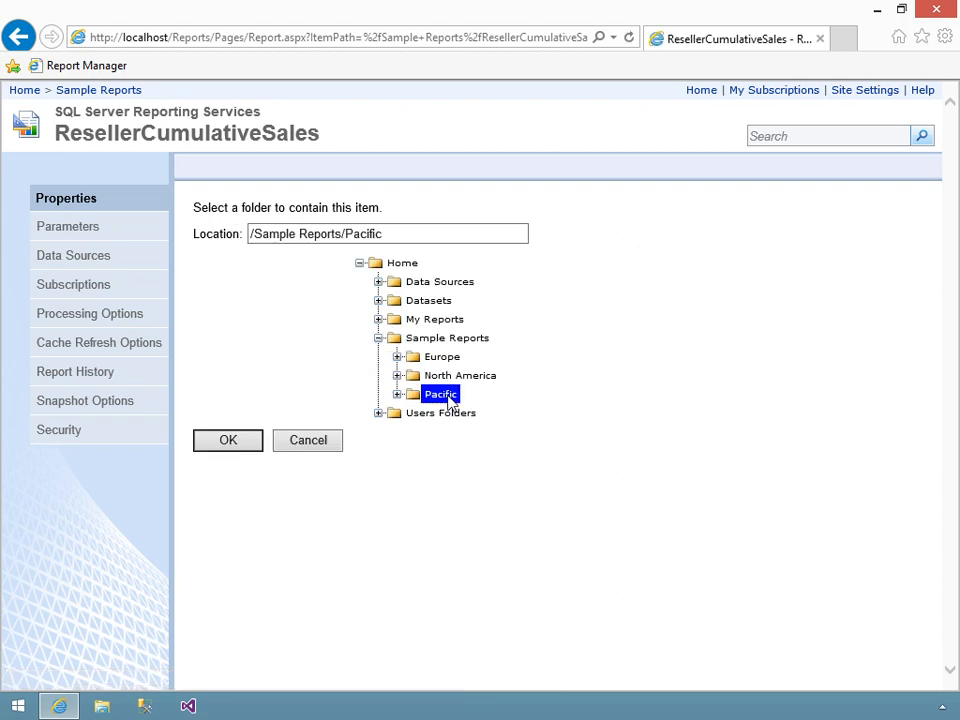
pyautogui.click(230, 447)
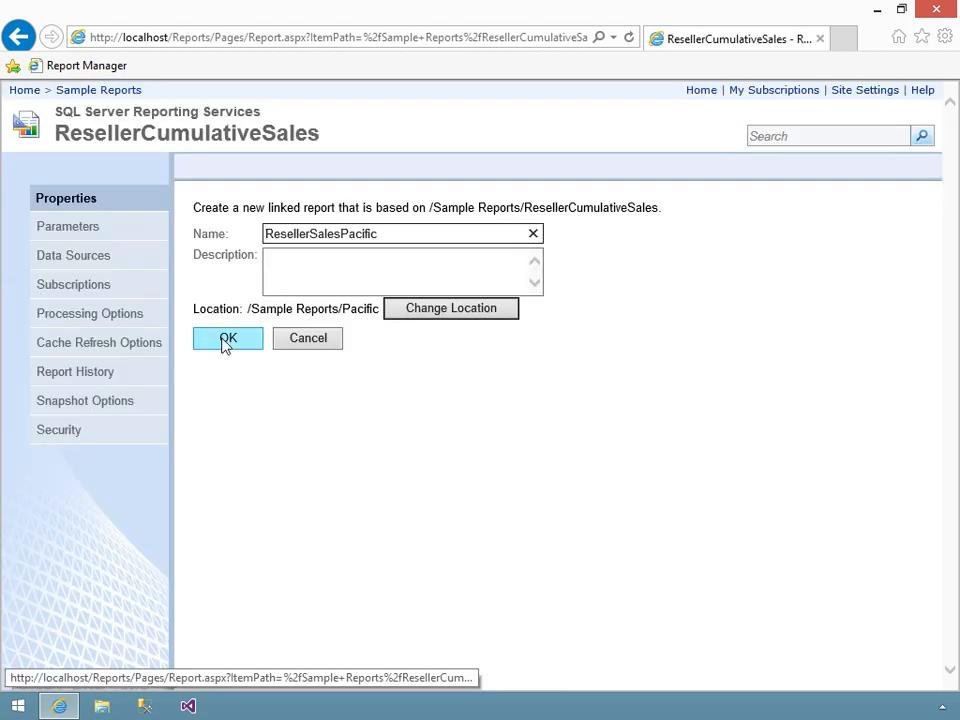
pyautogui.click(227, 340)
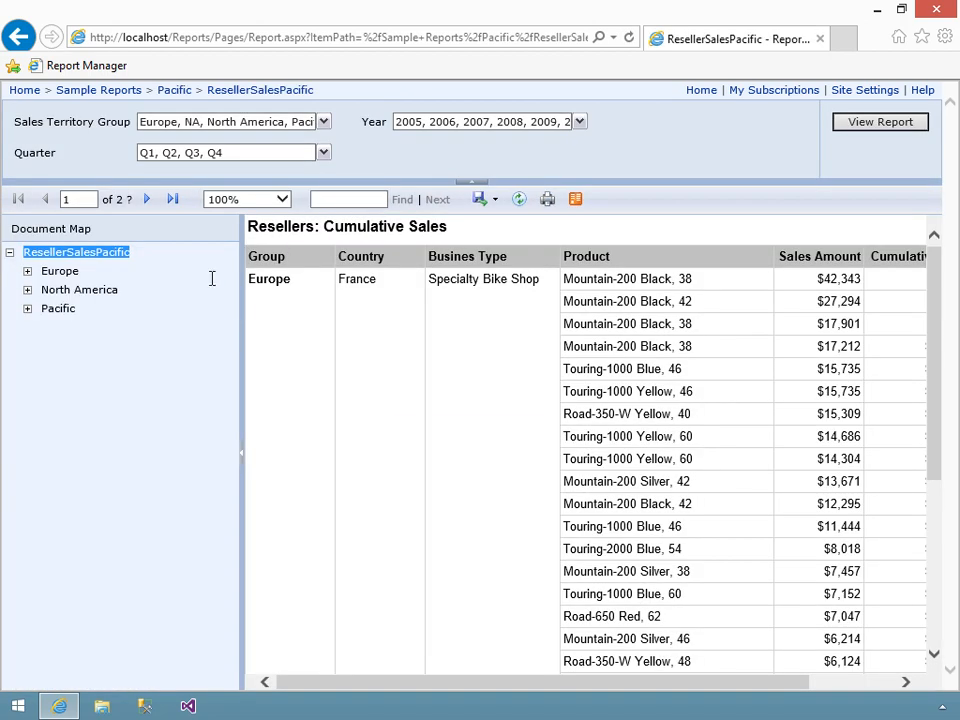
# - Go to the Pacific folder and open the management properties of the ResellerSalesPacific linked report
pyautogui.click(182, 92)
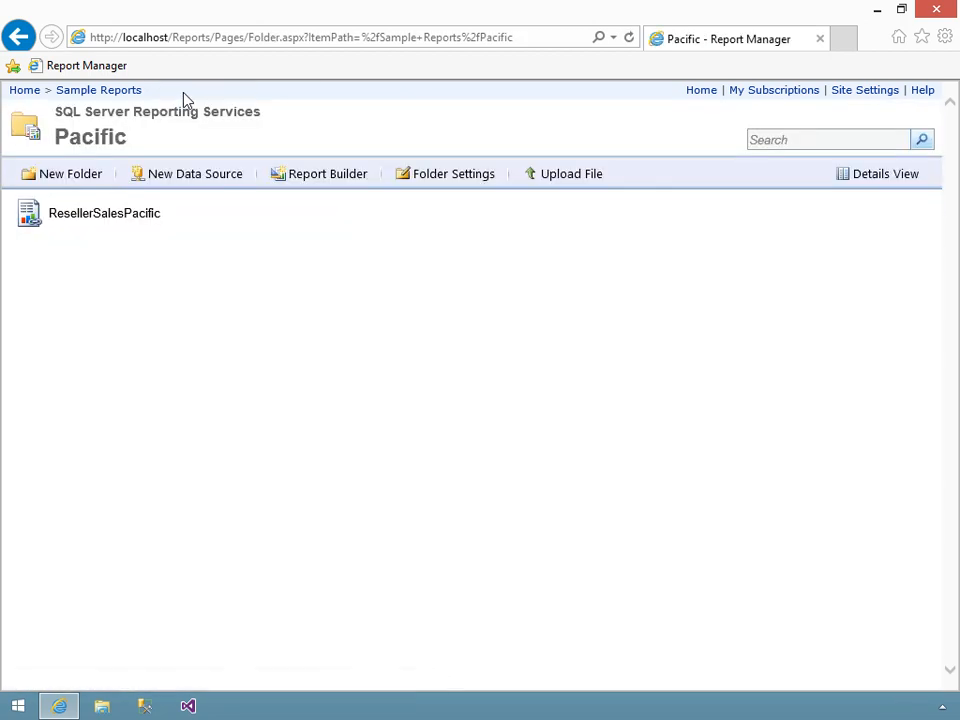
pyautogui.moveTo(199, 214)
pyautogui.click(298, 213)
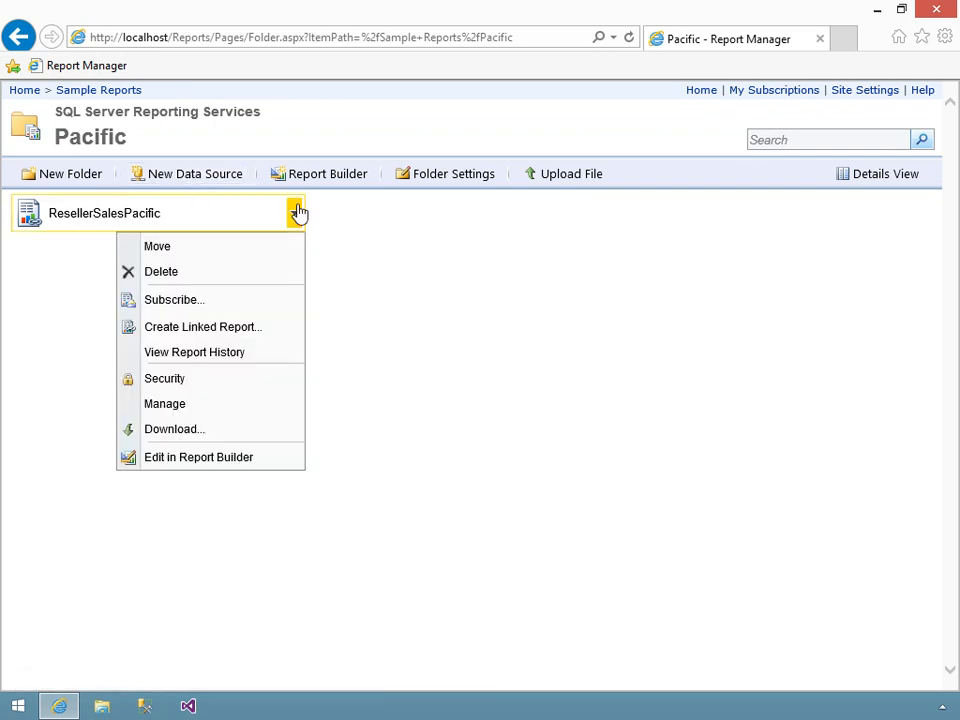
pyautogui.click(181, 402)
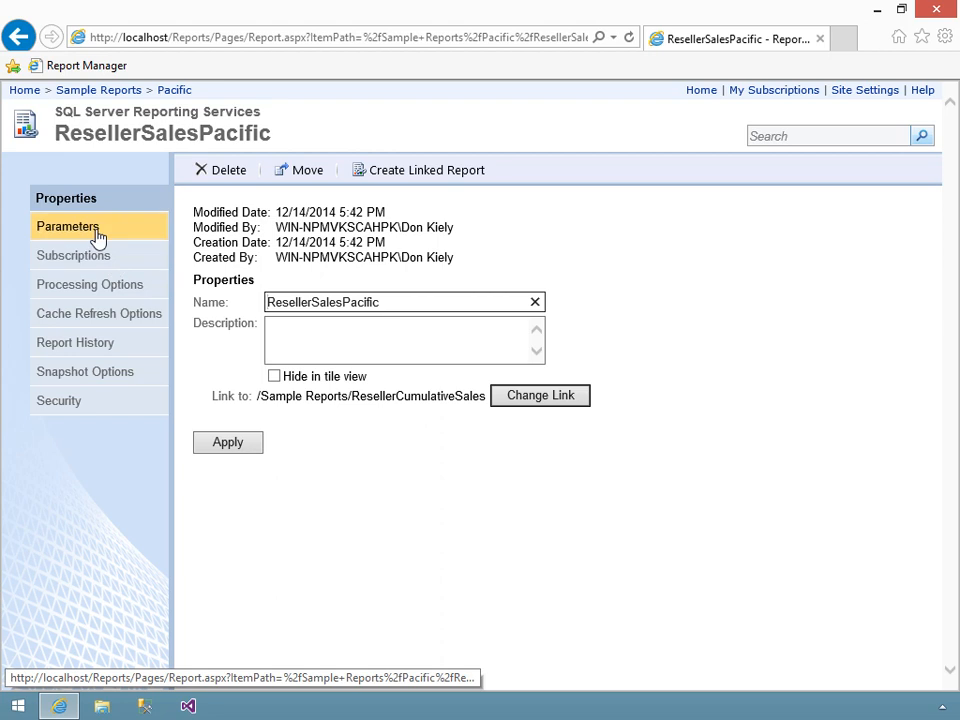
# - In the ResellerSalesPacific parameter settings, turn off Has Default for SalesTerritoryGroup and apply the change
pyautogui.click(90, 230)
pyautogui.click(415, 256)
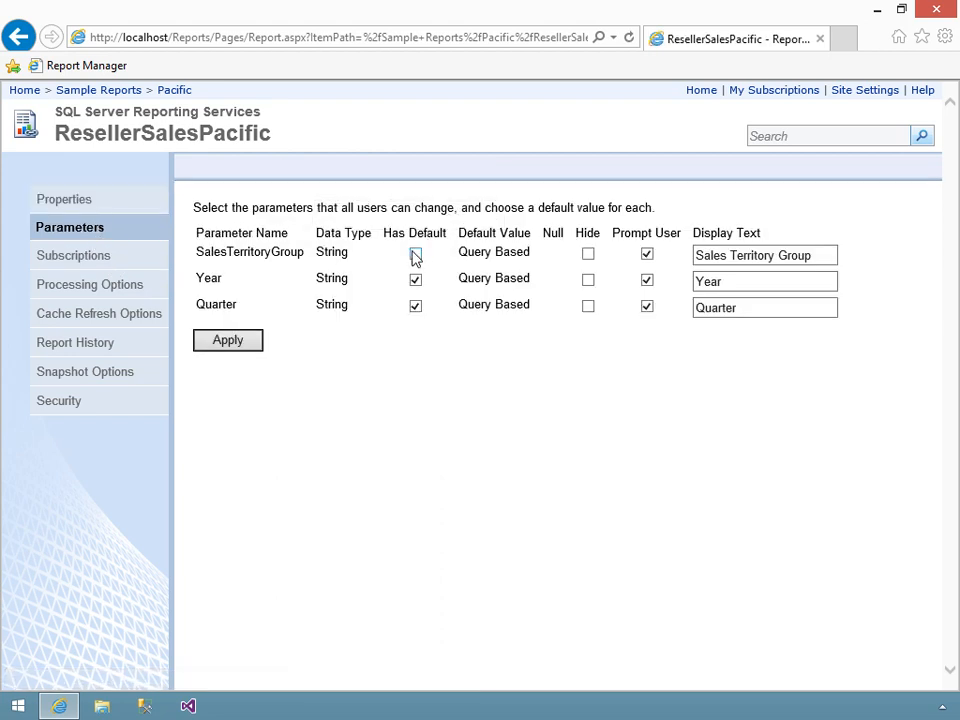
pyautogui.click(234, 344)
pyautogui.click(236, 348)
# - Turn Has Default back on for SalesTerritoryGroup with the value Pacific, hide the parameter, and apply the changes
pyautogui.click(415, 256)
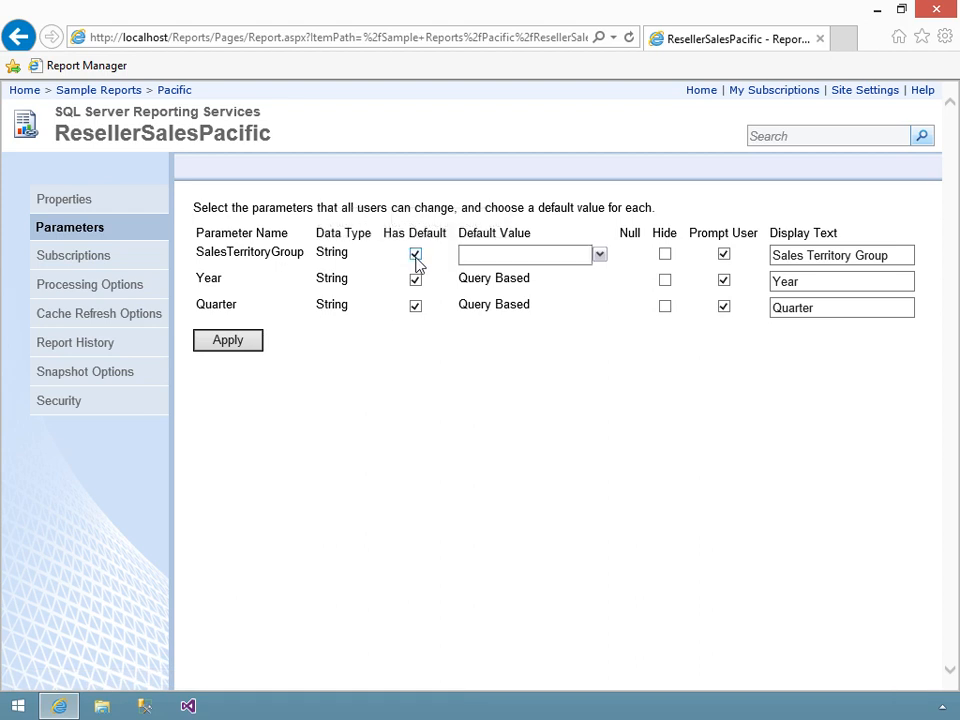
pyautogui.click(549, 255)
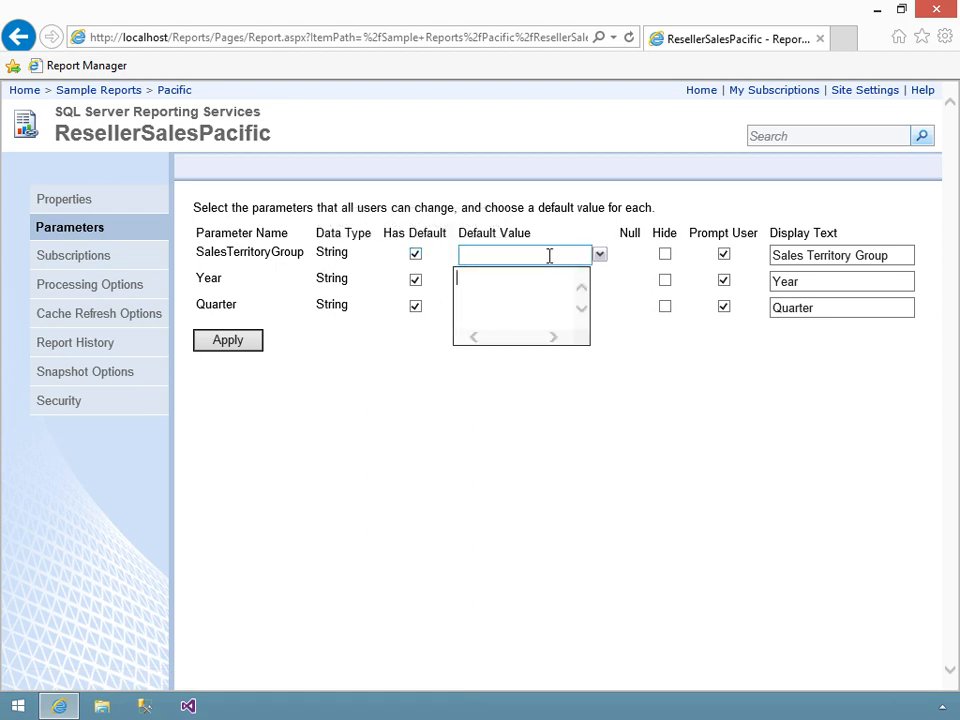
pyautogui.write('Pacific')
pyautogui.click(664, 255)
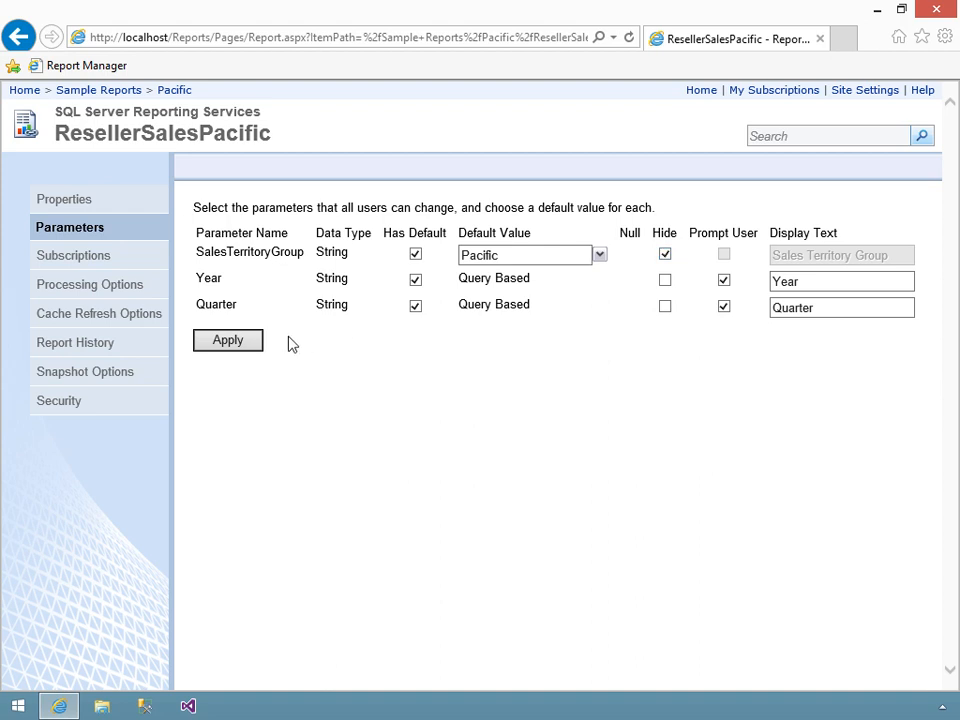
pyautogui.click(229, 341)
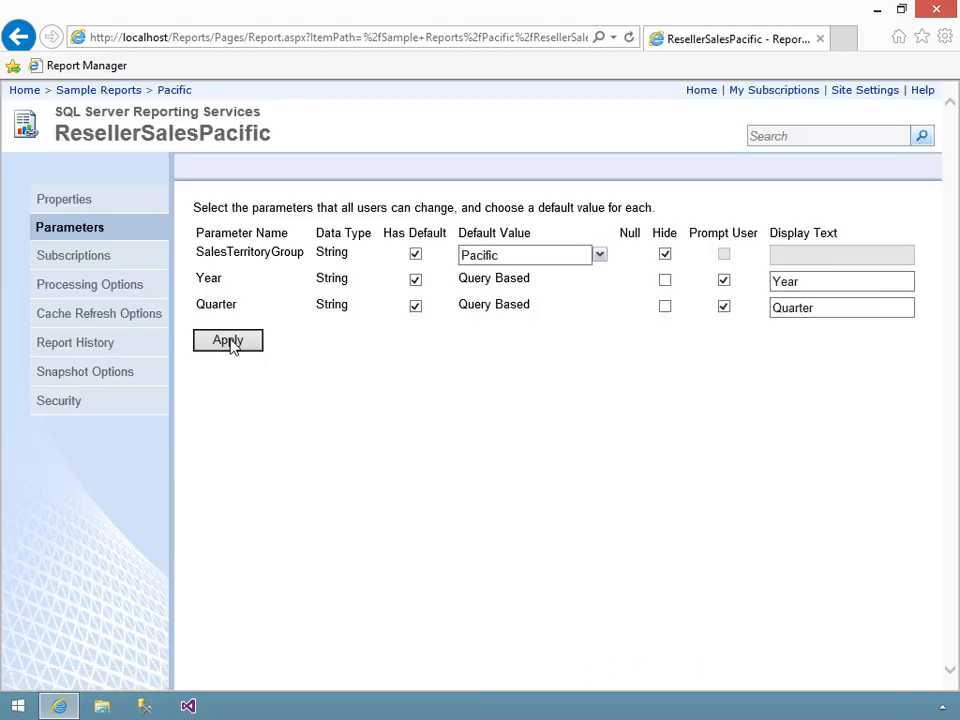
# - Run ResellerSalesPacific from the Pacific folder and go to its last page to check which territory group it covers
pyautogui.click(172, 91)
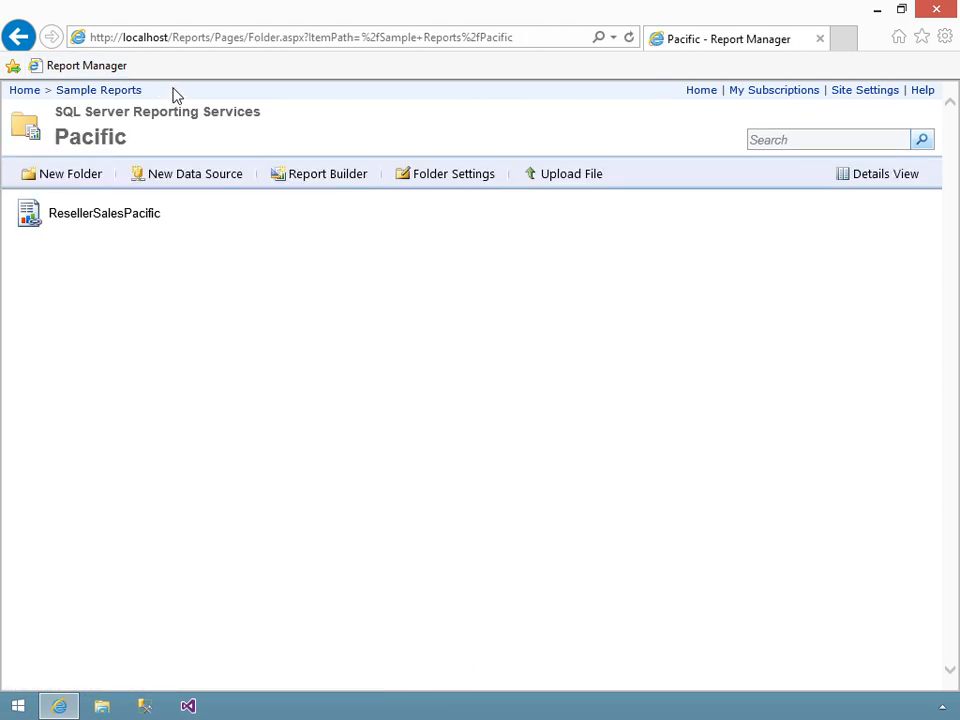
pyautogui.click(99, 215)
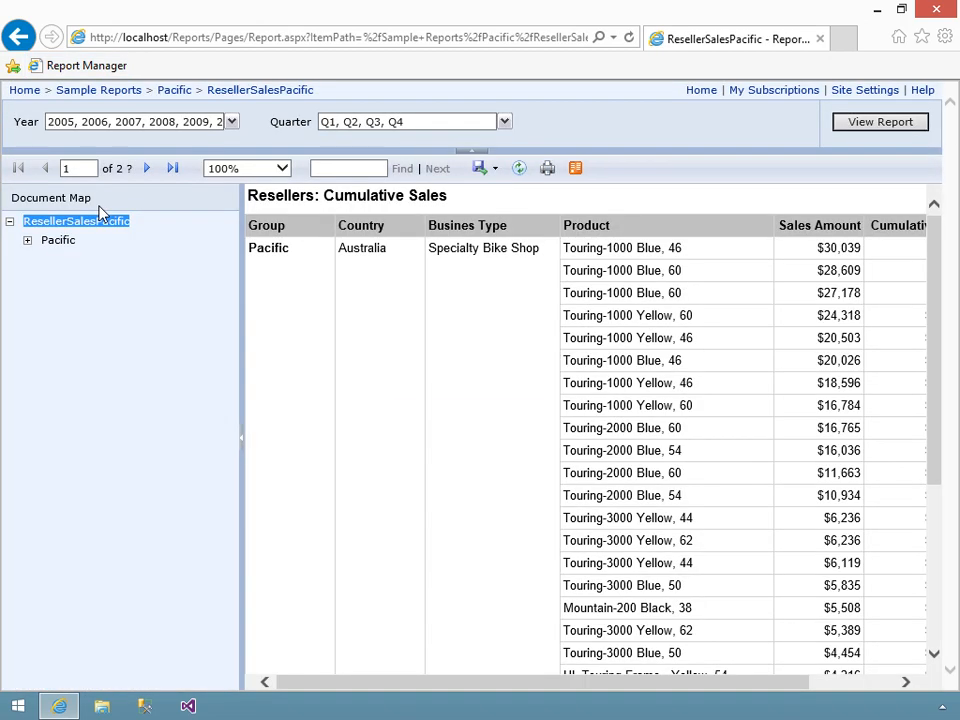
pyautogui.click(170, 170)
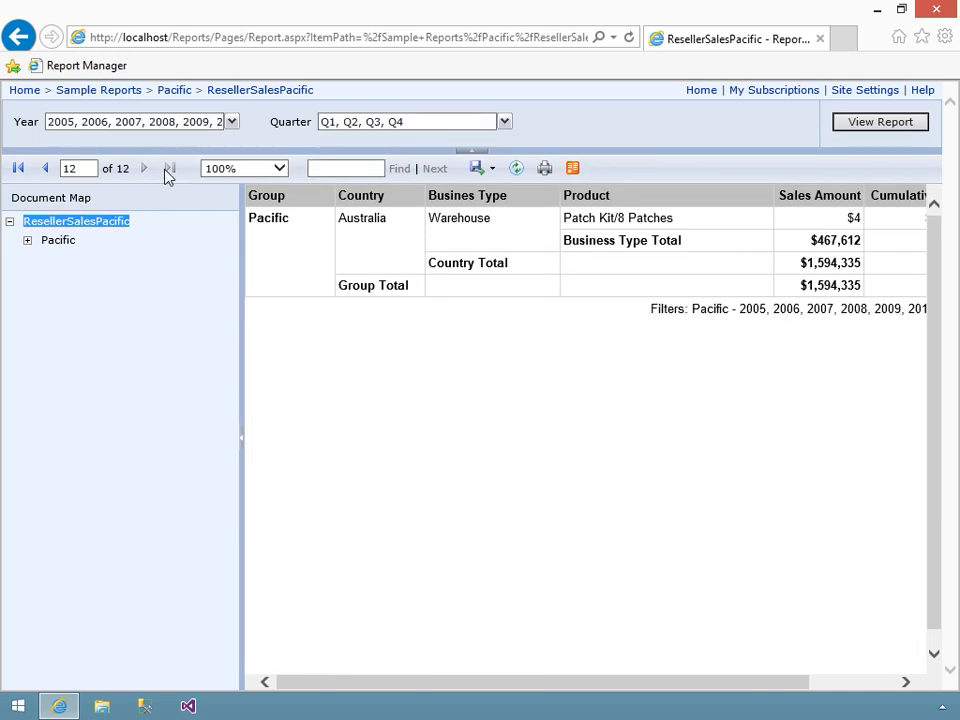